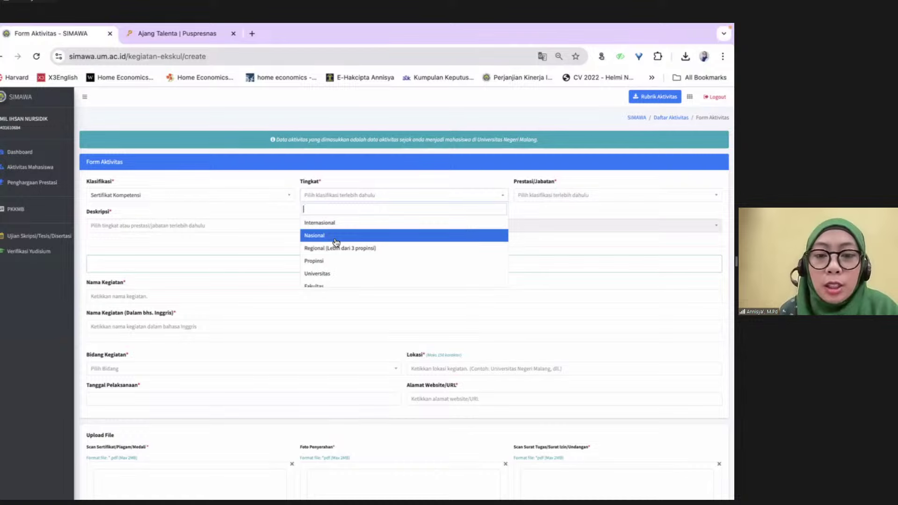
- Set the activity's level (Tingkat) to Nasional
click(563, 197)
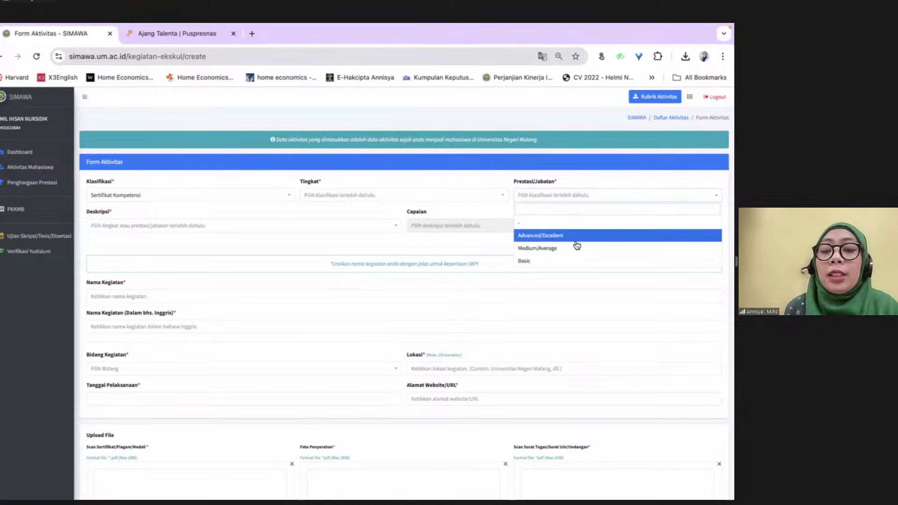
click(455, 196)
click(382, 235)
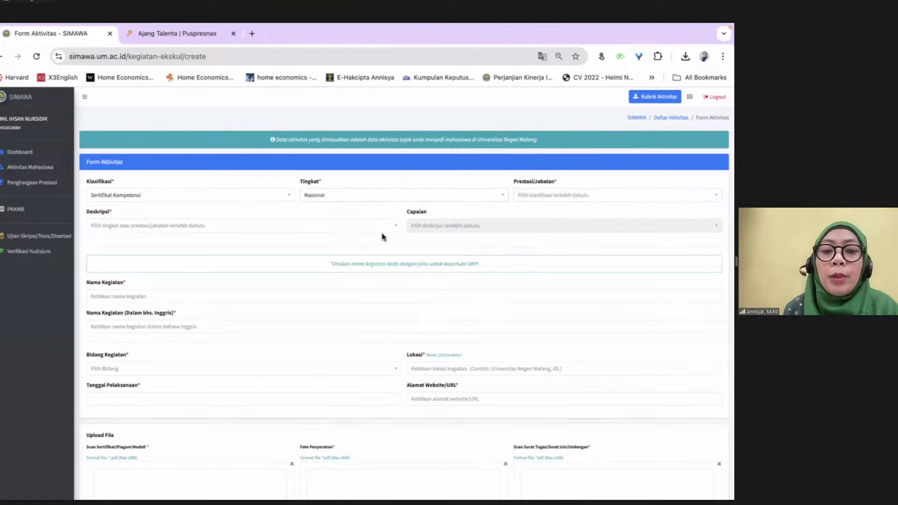
- Set Prestasi/Jabatan to Basic and Deskripsi to Lembaga Sertifikasi Profesi Tingkat 3 (P3)
click(634, 202)
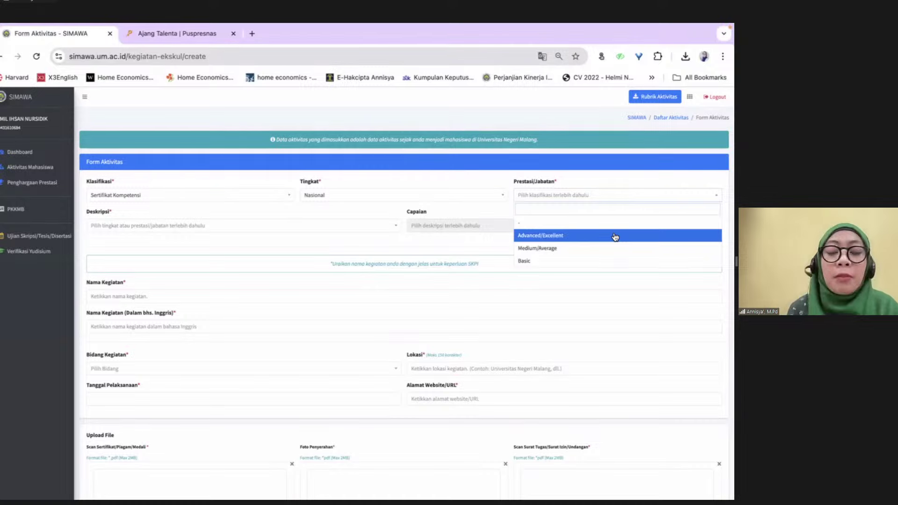
click(554, 264)
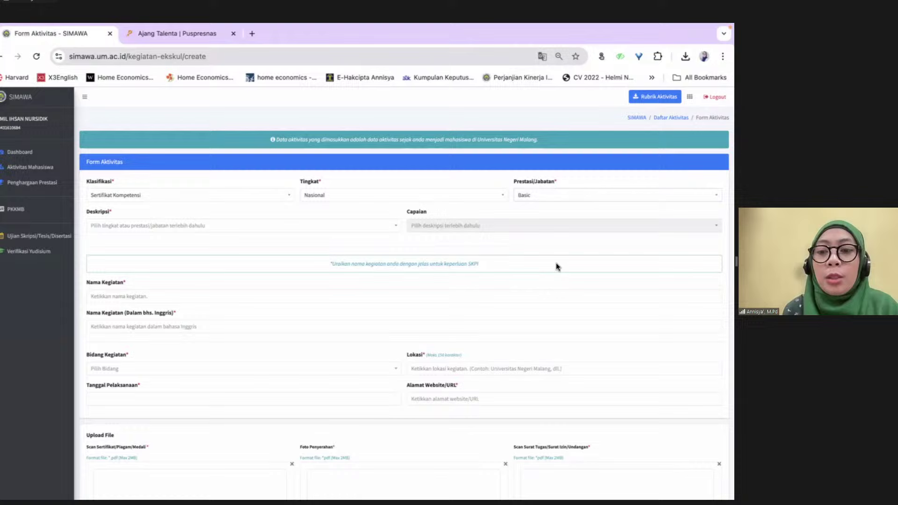
click(192, 233)
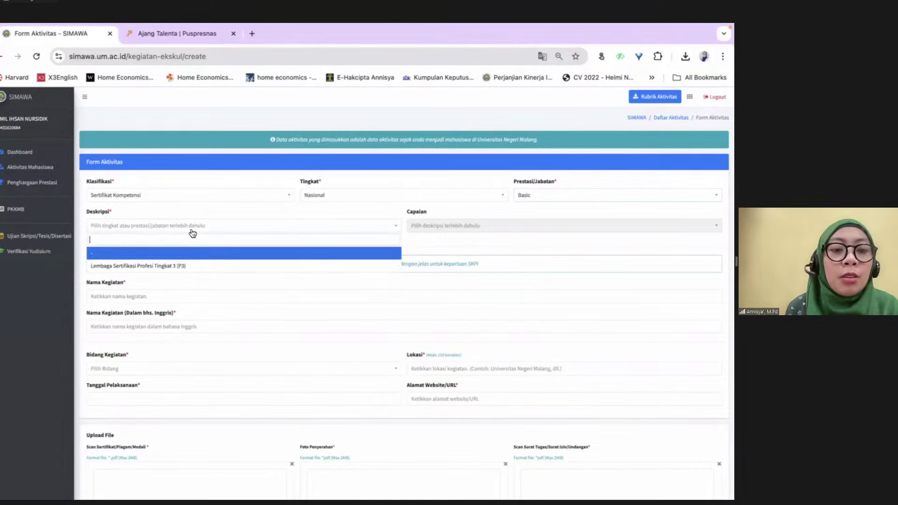
click(179, 270)
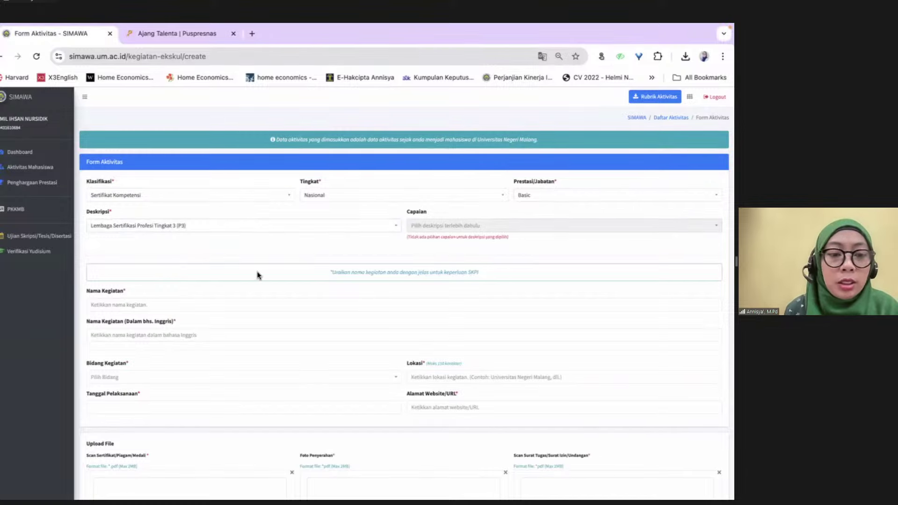
- Enter "Sertifikasi Digital Marketing" as the activity name (Nama Kegiatan)
scroll(256, 272, down, 1)
click(220, 253)
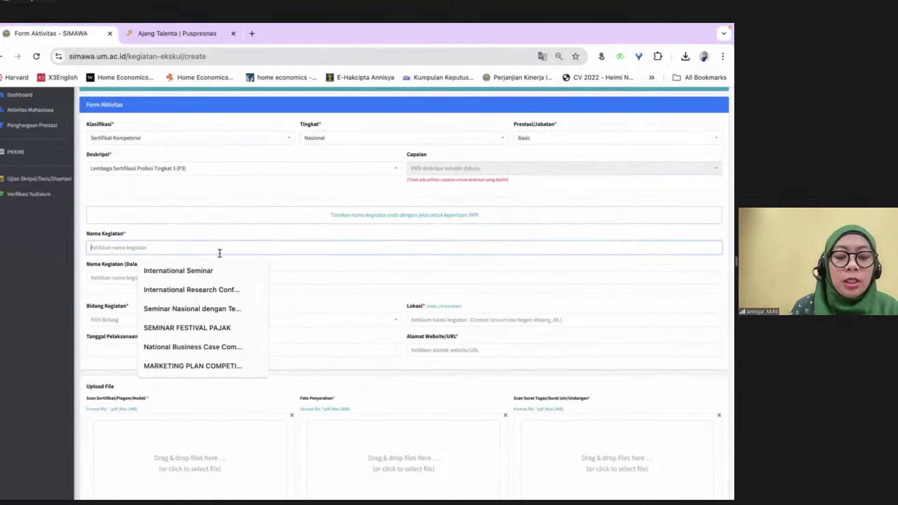
text(S)
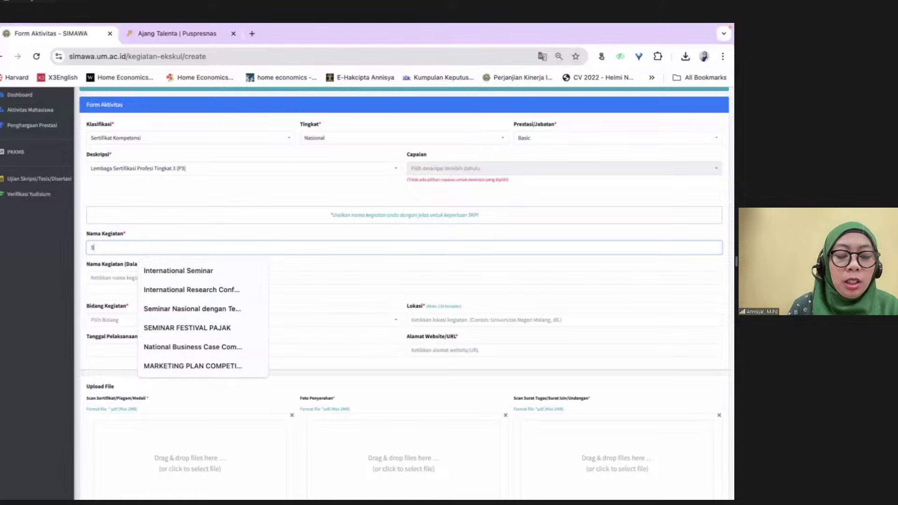
text(ertifika)
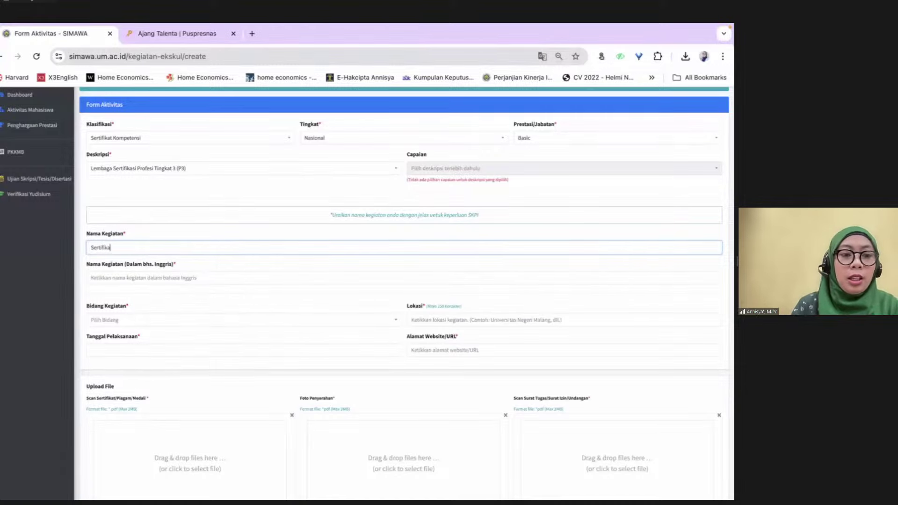
text(si Digita)
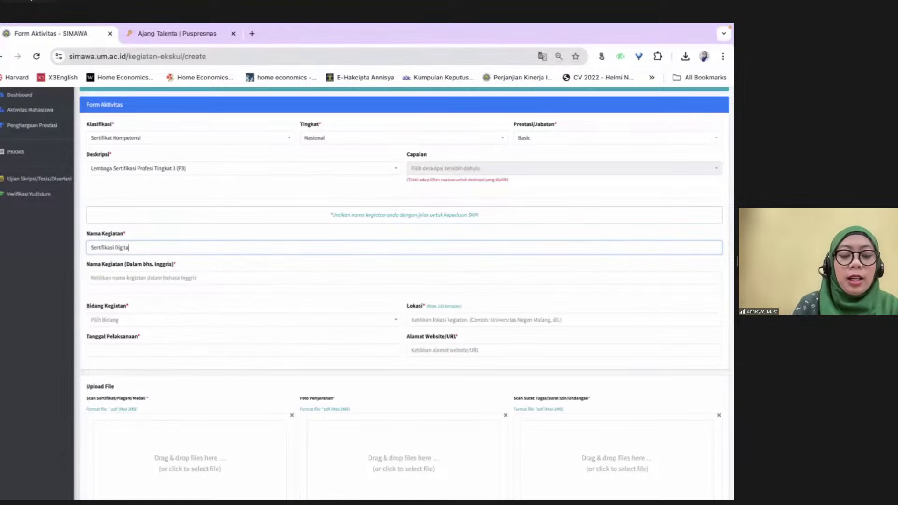
text(l Marke)
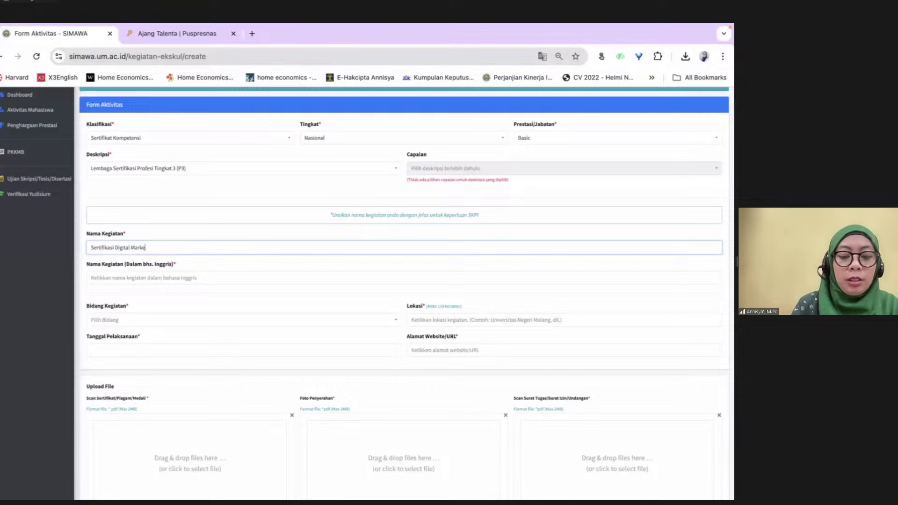
text(ting)
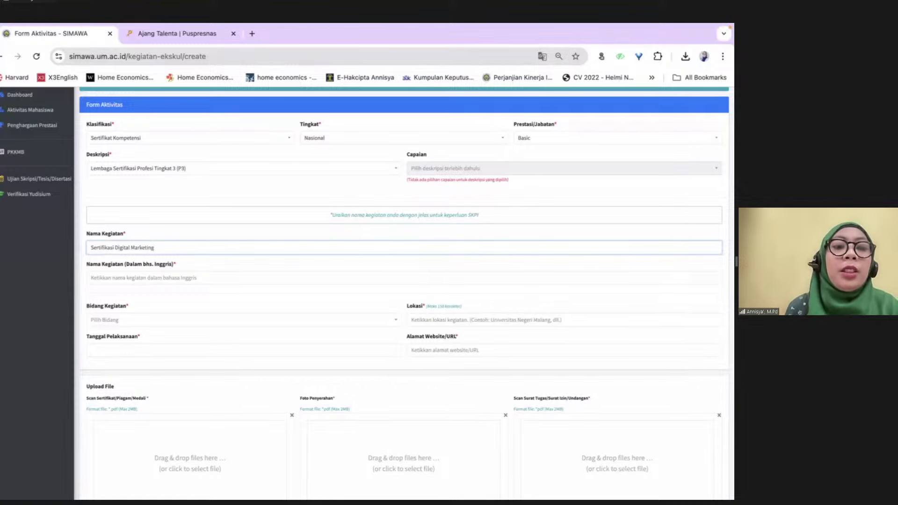
- Enter "Sertification on Digital Markrting" as the activity's English name
click(242, 277)
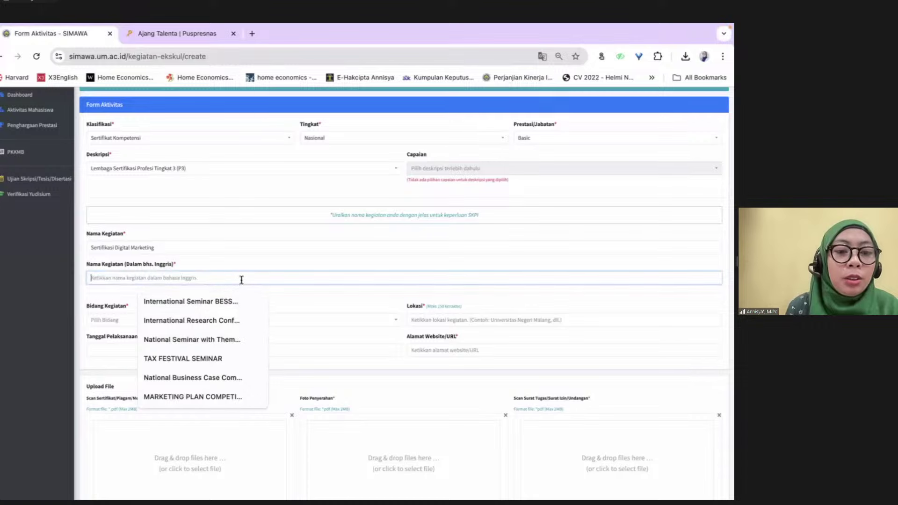
text(Ser)
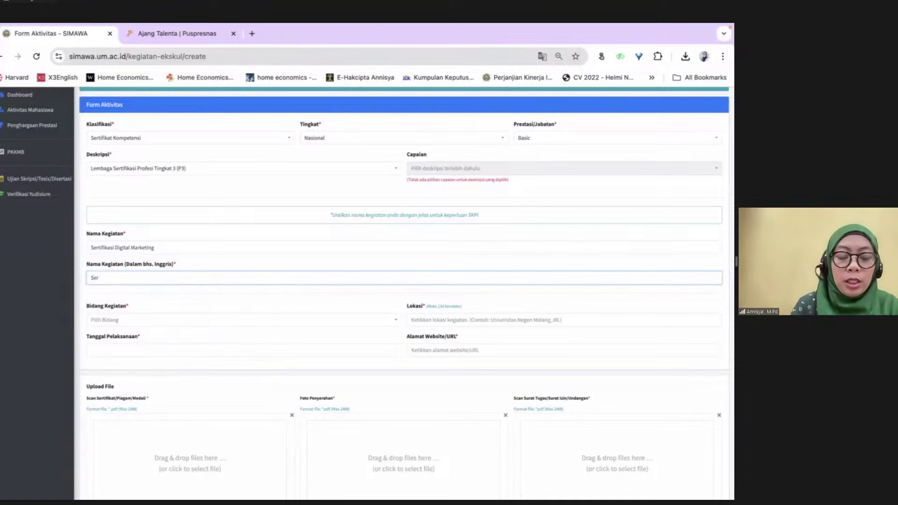
text(tificayio)
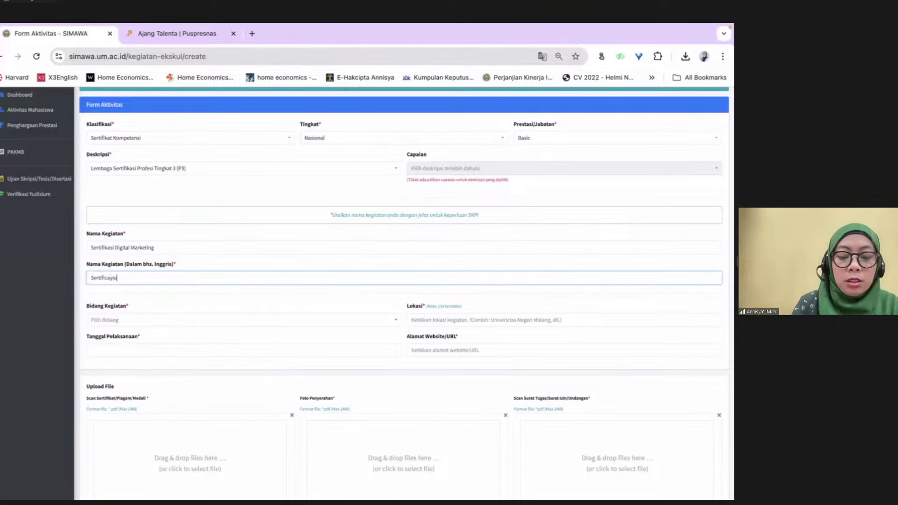
text(n on Digi)
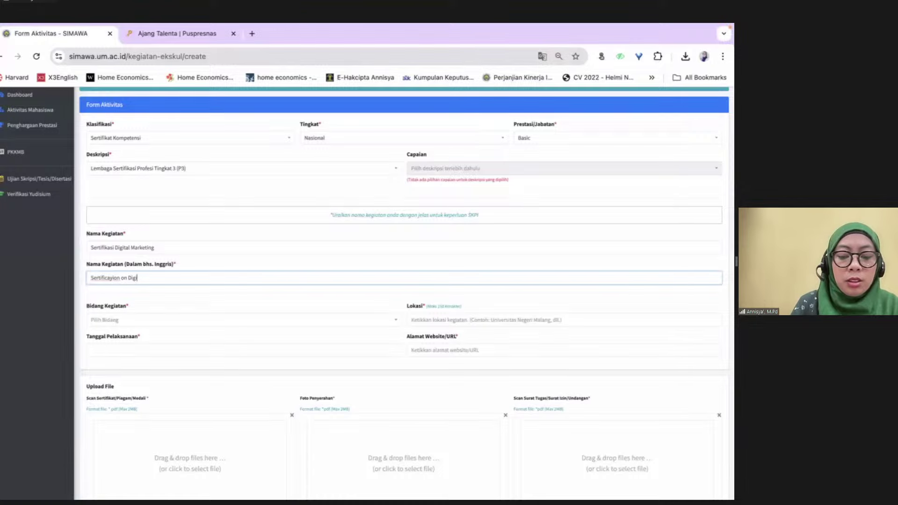
text(tal Ma)
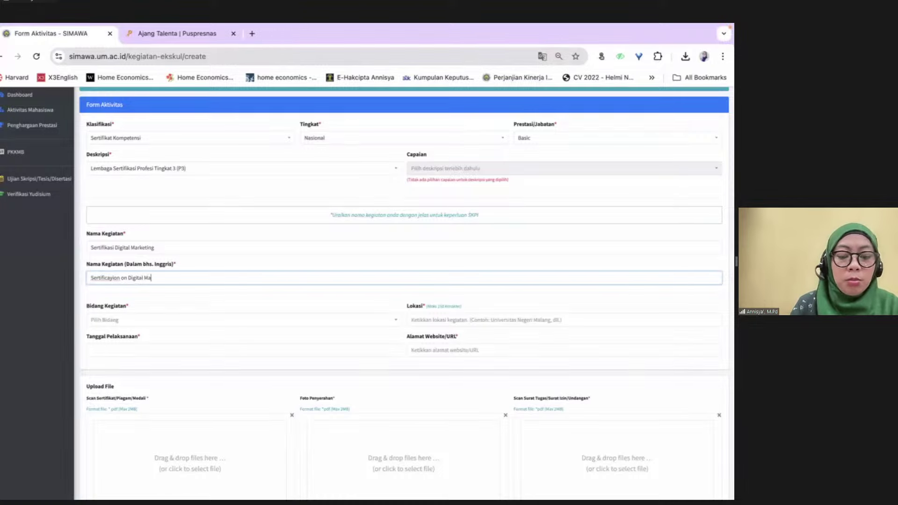
click(114, 279)
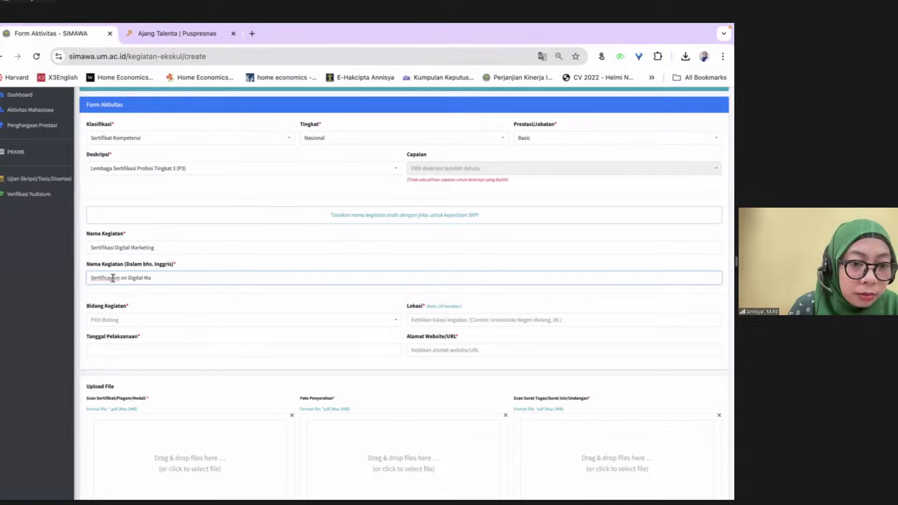
key(BackSpace)
text(tal Ma)
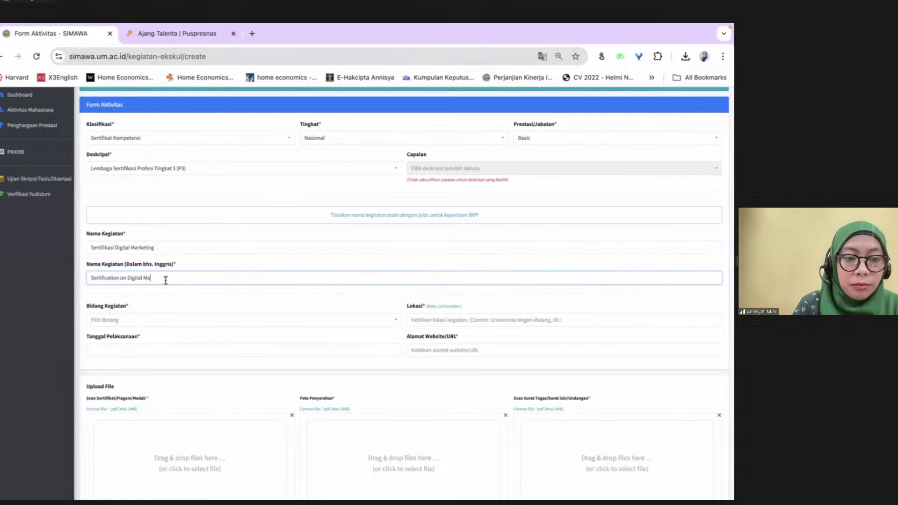
text(rkrting)
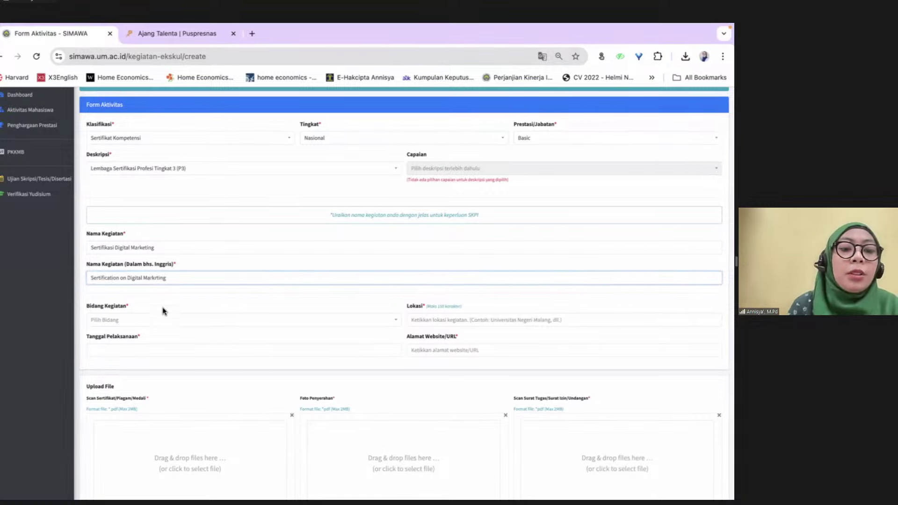
- Set the activity's field (Bidang Kegiatan) to Non-Akademik
scroll(168, 299, down, 2)
click(190, 249)
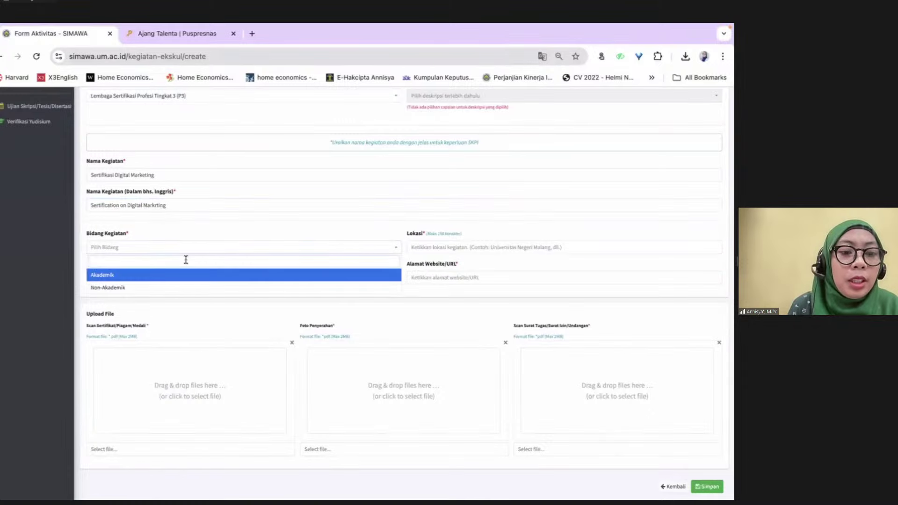
click(186, 288)
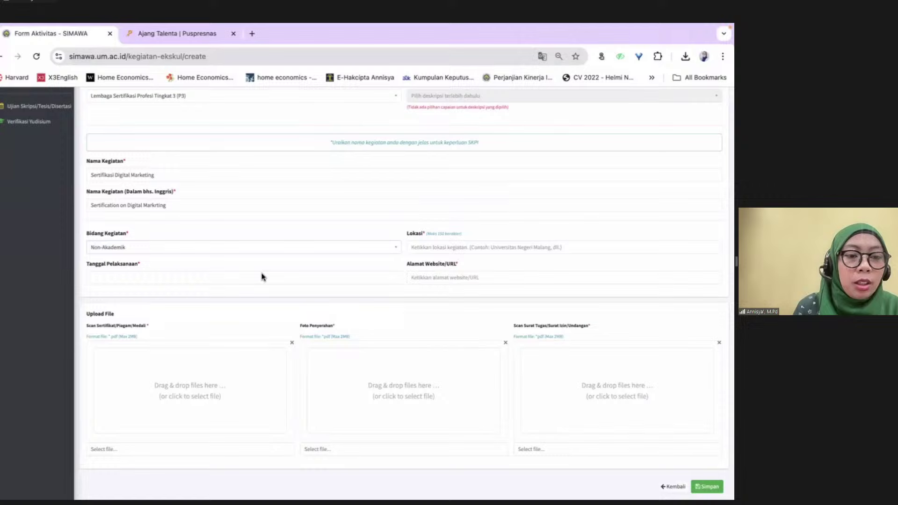
- Enter "Universitas Merdeka Malang" as the activity's location (Lokasi)
click(460, 246)
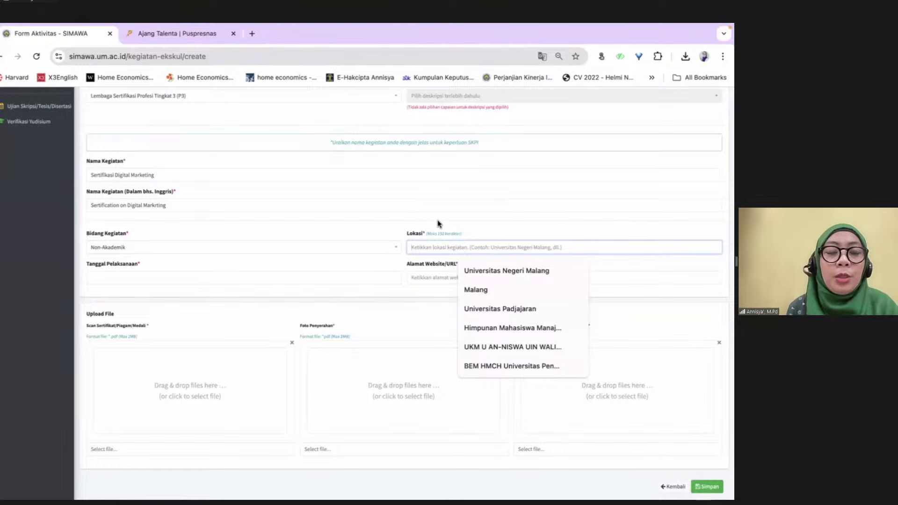
scroll(195, 122, up, 1)
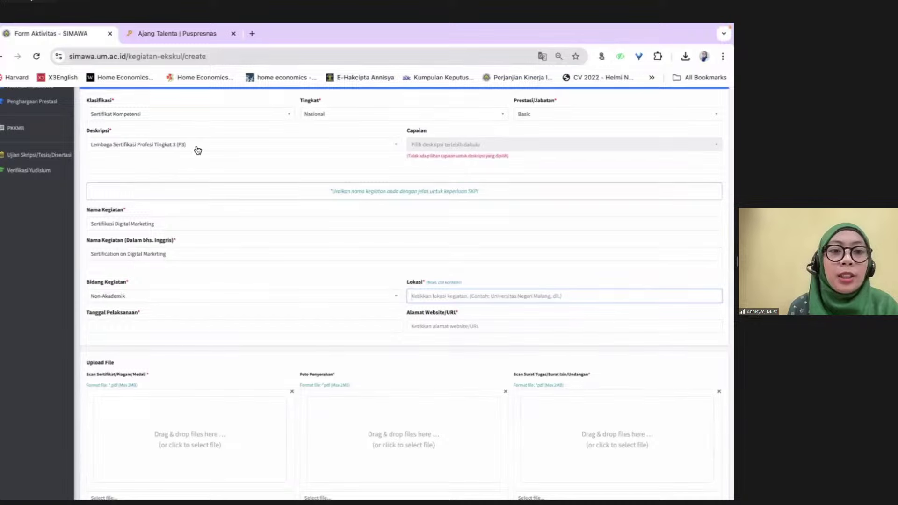
click(418, 295)
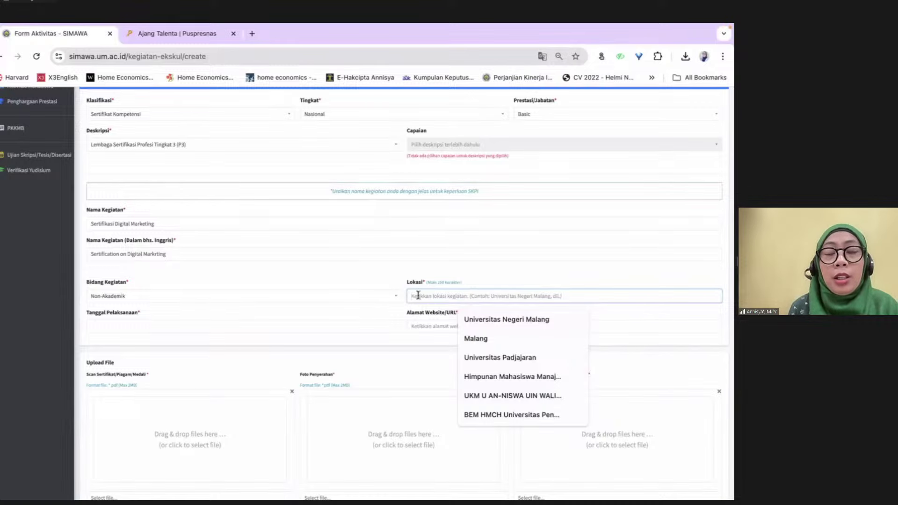
text(U)
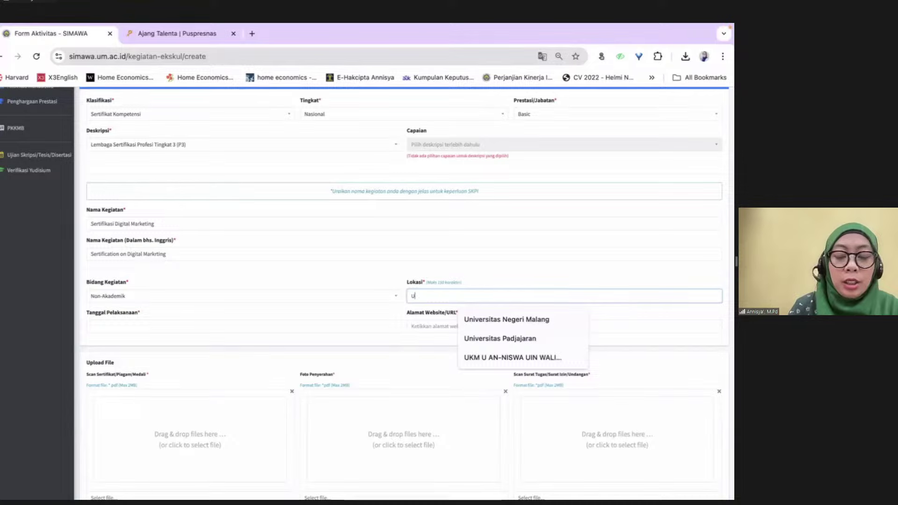
text(nivers)
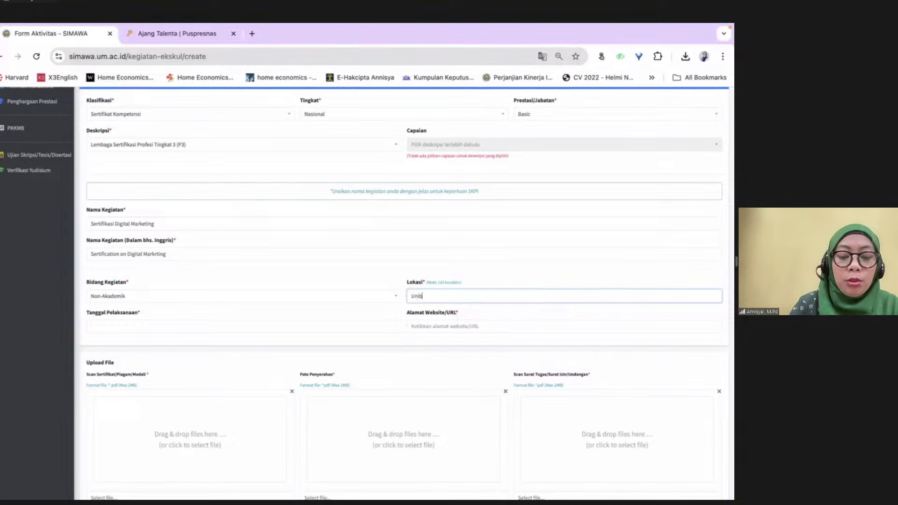
text(itas N)
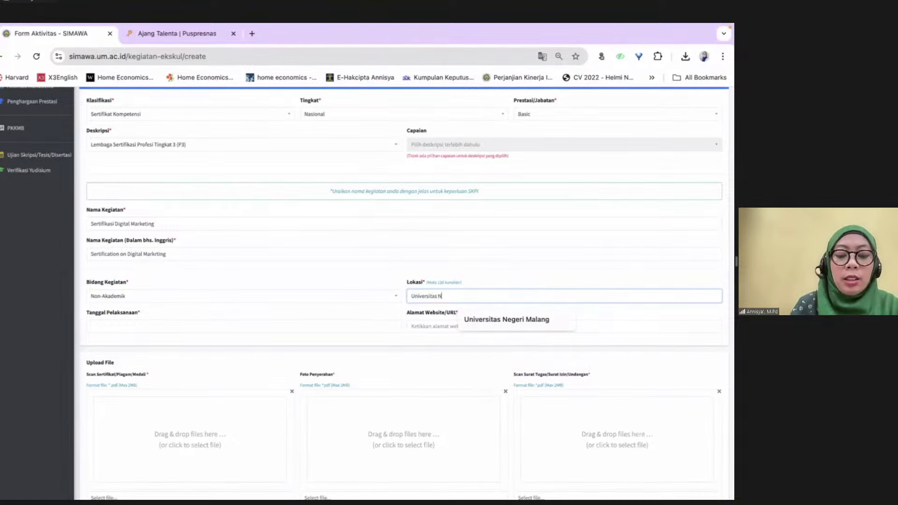
key(BackSpace)
text(Mer)
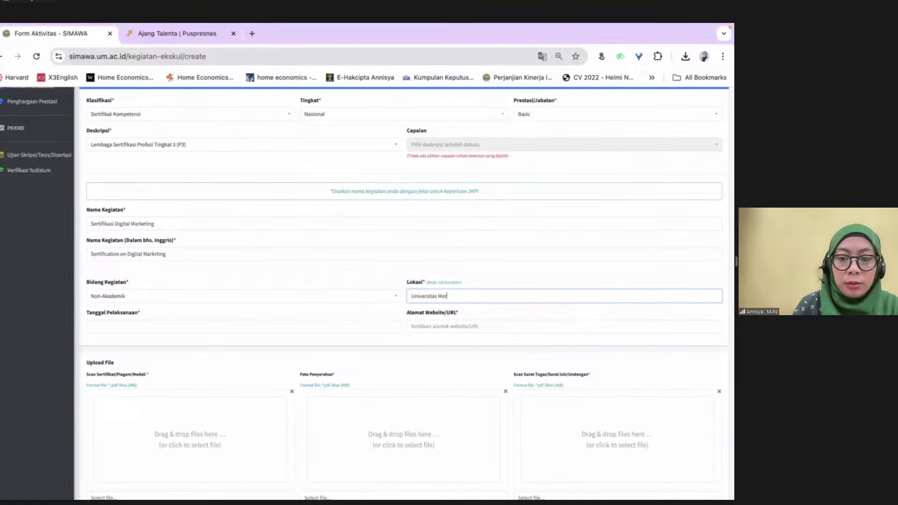
text(deka Malang)
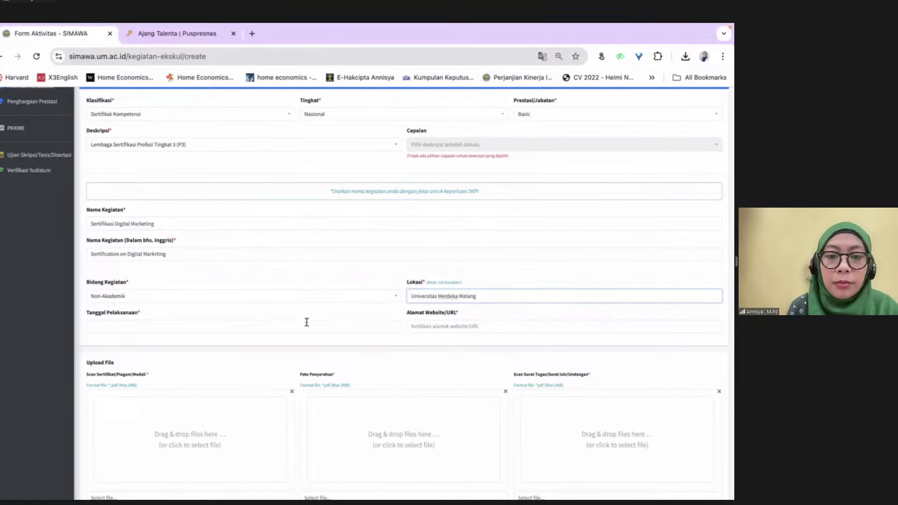
- Set the implementation dates (Tanggal Pelaksanaan) to 20-08-2024 through 25-08-2024
scroll(307, 320, down, 2)
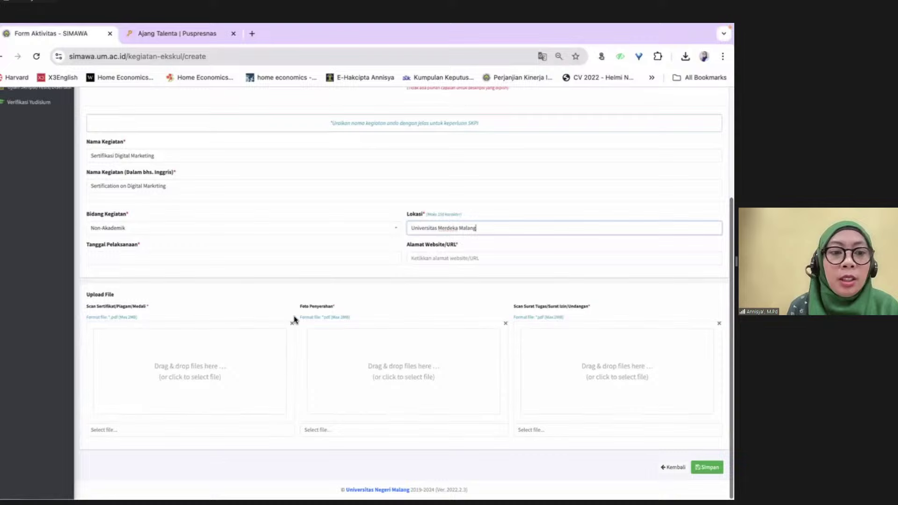
click(262, 259)
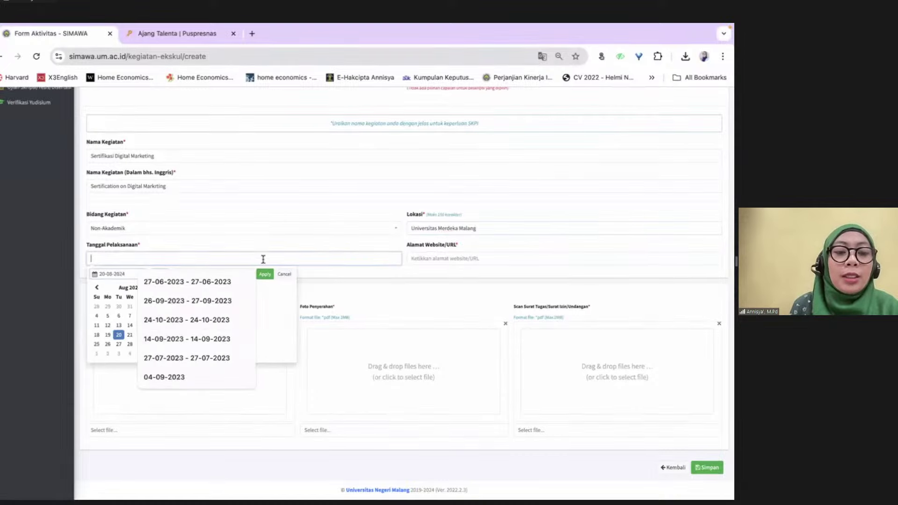
click(121, 335)
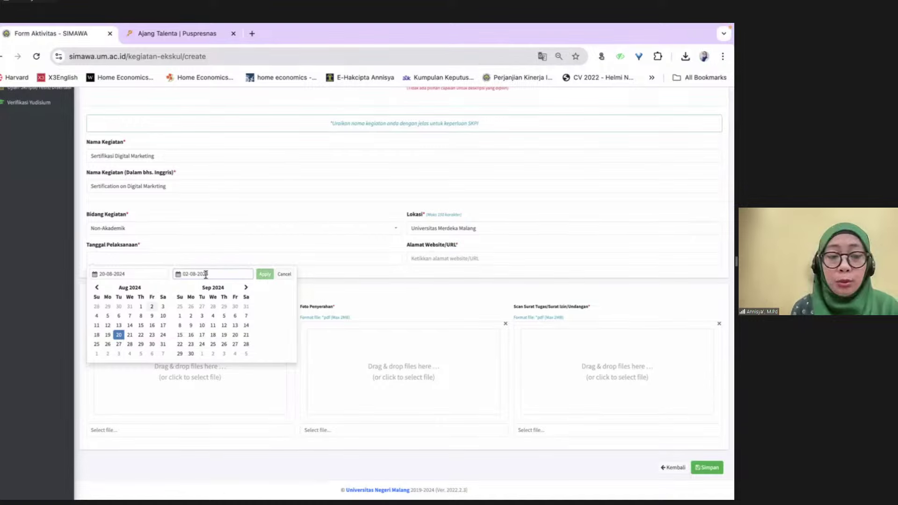
click(97, 344)
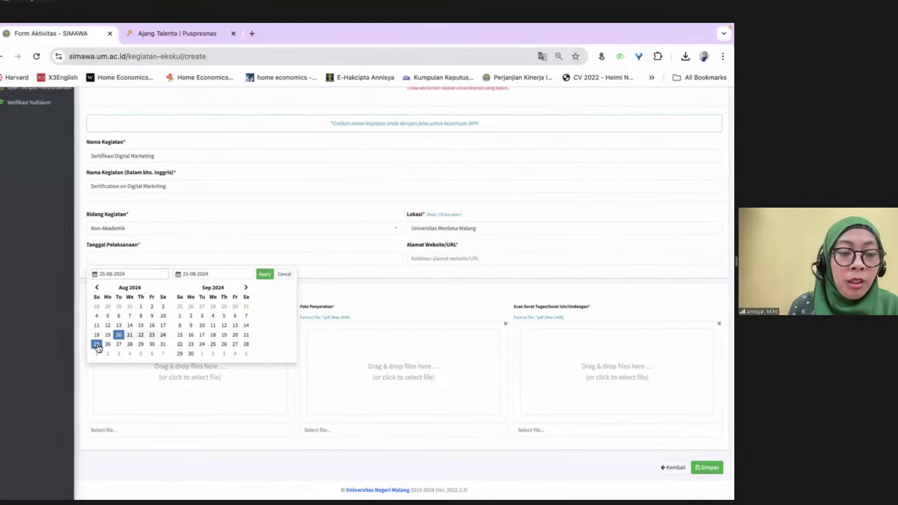
click(265, 275)
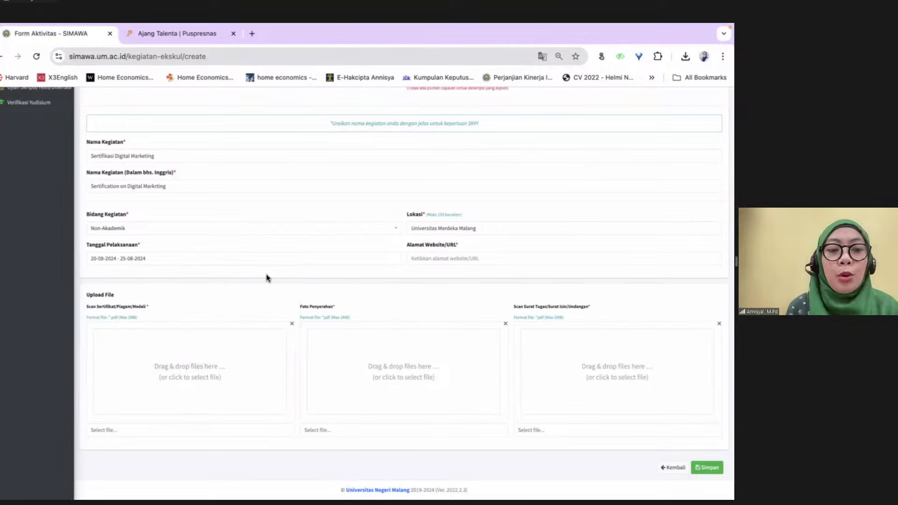
- Fill the activity's website address (Alamat Website/URL) with the saved um.ac.id agenda link for international-conference-on-business-economic-and-sustainabiity-science-bess-2023
click(486, 255)
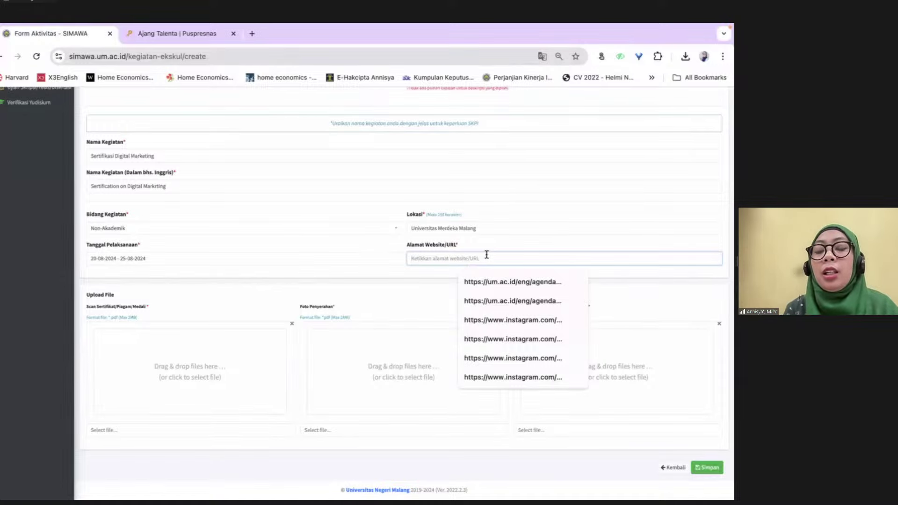
click(487, 283)
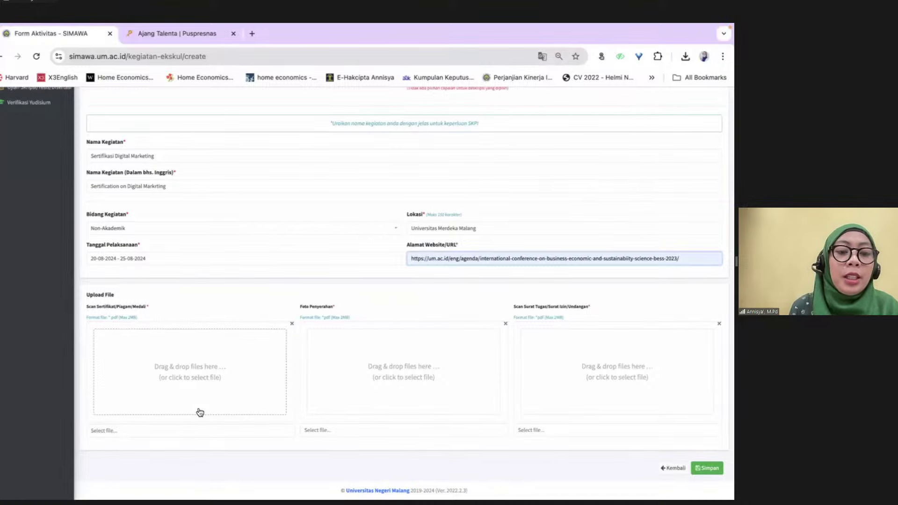
- Start choosing a file for the certificate scan (Scan Sertifikat/Piagam/Medali) and search the Mac for "sertifikat bnsp"
click(216, 382)
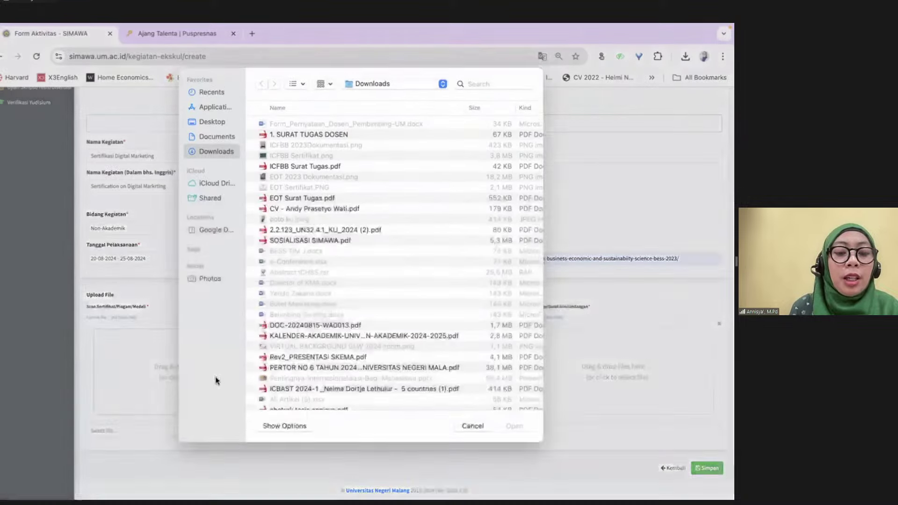
click(488, 90)
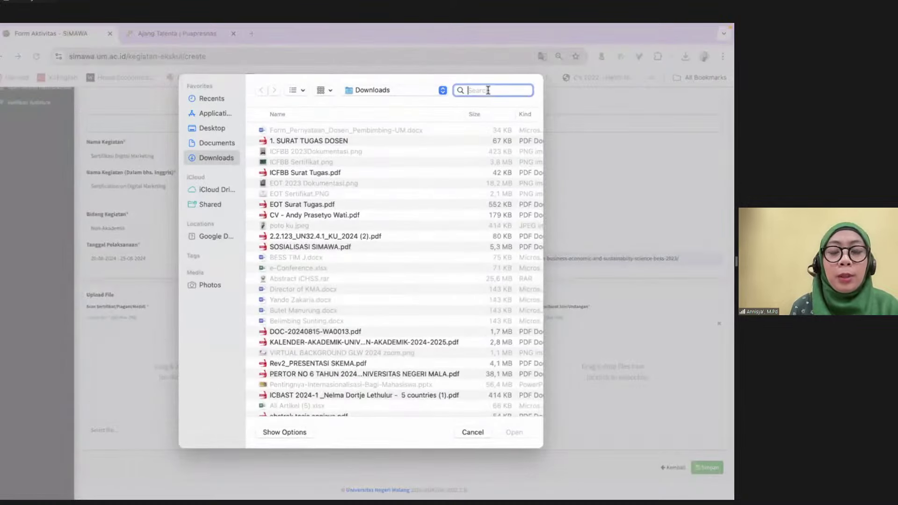
text(serti)
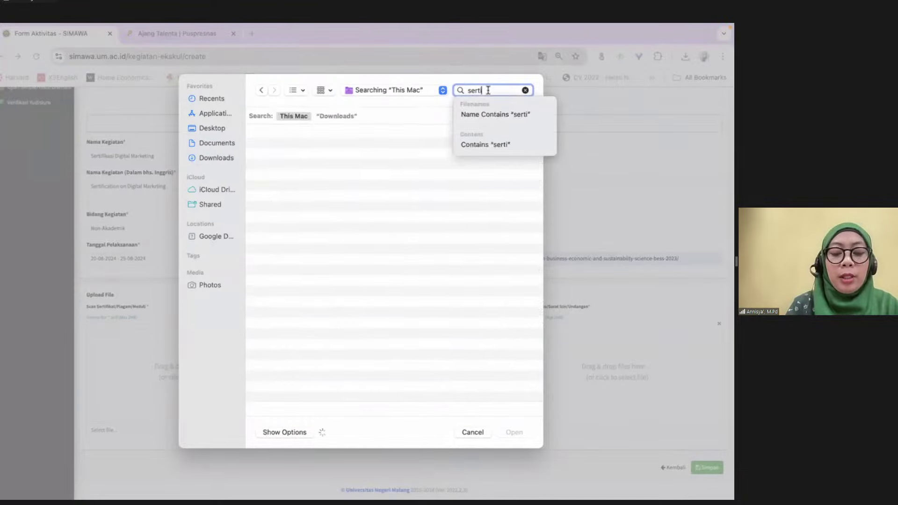
text(fikat)
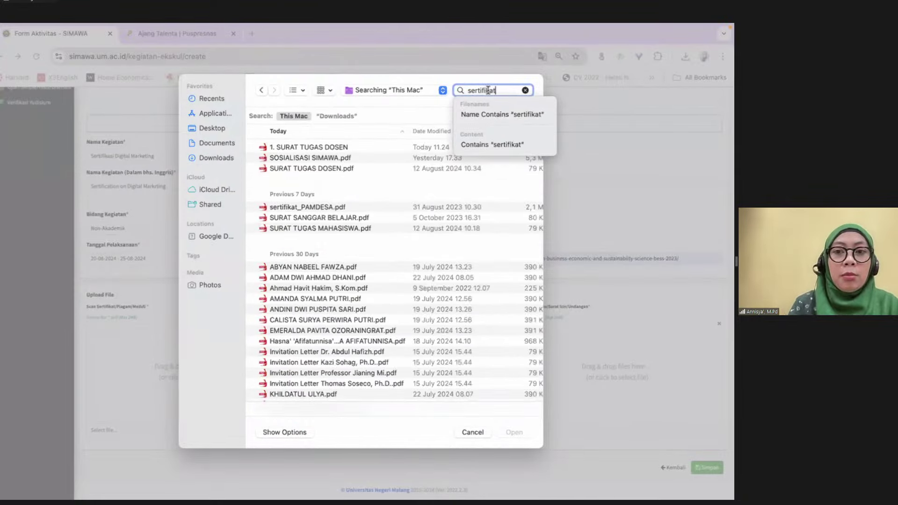
text( b)
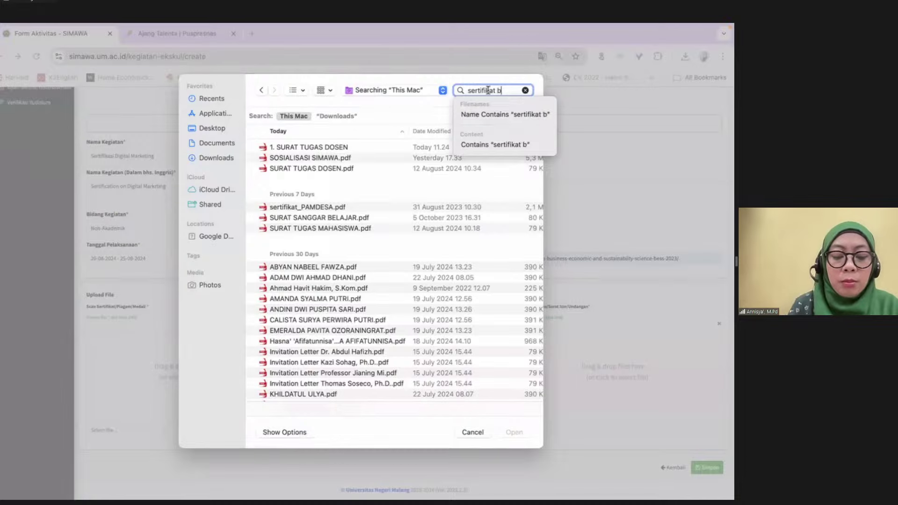
text(nsp)
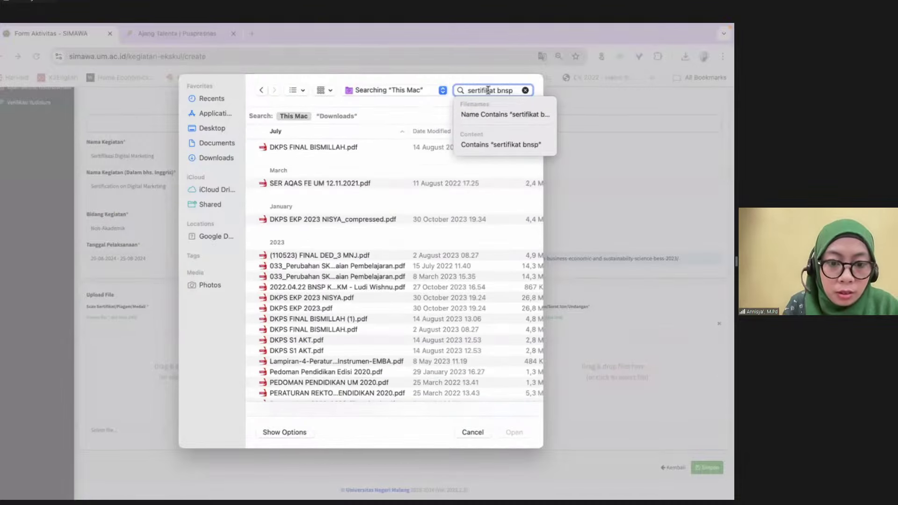
key(Down)
key(Up)
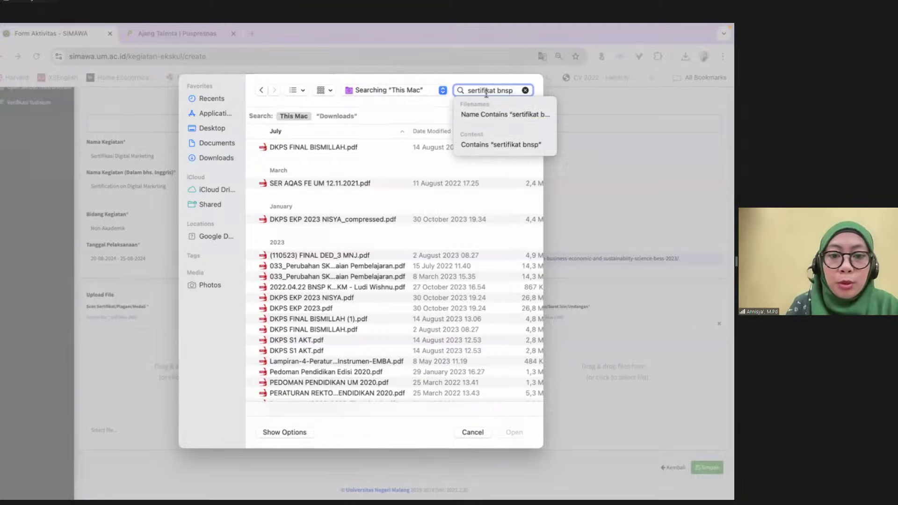
- Search for "sertifikasi" instead, attach Sertifikasi Literasi Digital Sesi 5.pdf as the certificate scan, and remove it again
key(BackSpace)
key(BackSpace)
key(BackSpace)
key(BackSpace)
key(BackSpace)
key(BackSpace)
key(BackSpace)
key(BackSpace)
key(BackSpace)
key(BackSpace)
key(BackSpace)
key(BackSpace)
key(BackSpace)
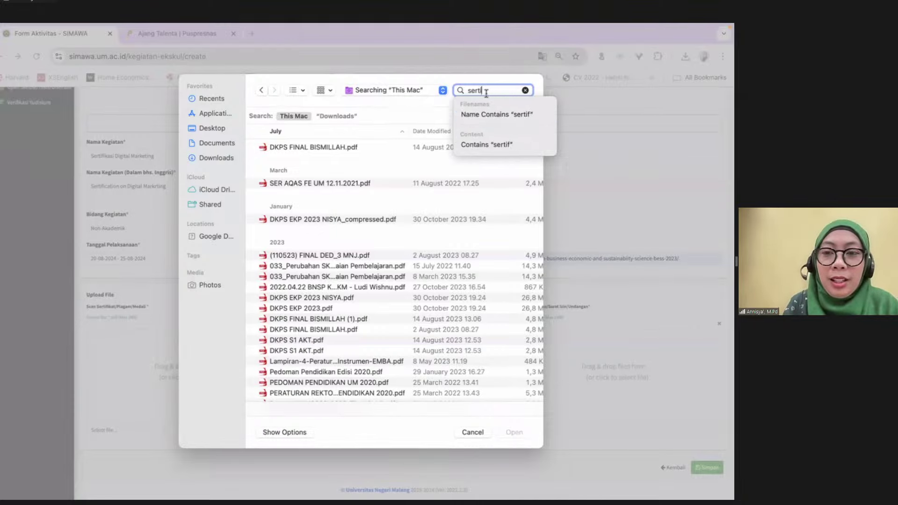
key(BackSpace)
key(BackSpace)
text(s)
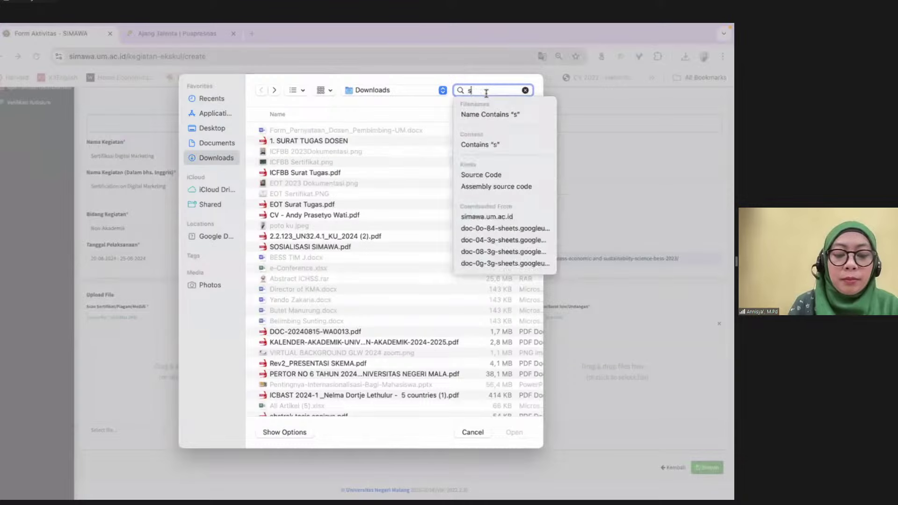
text(ertifikasi)
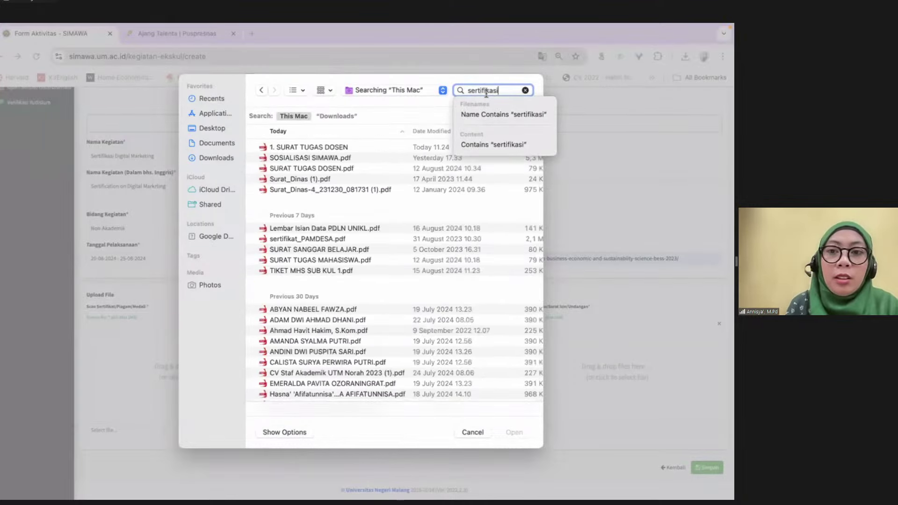
key(Down)
scroll(330, 283, down, 4)
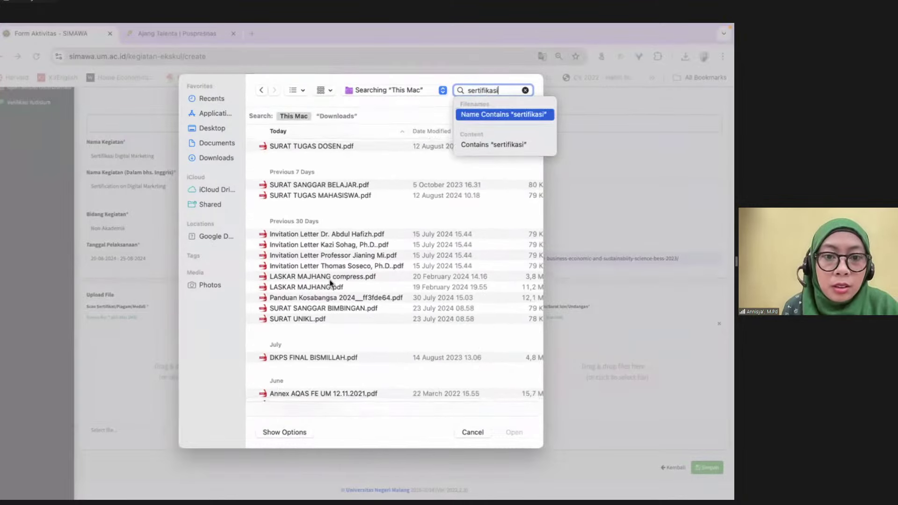
scroll(331, 283, down, 6)
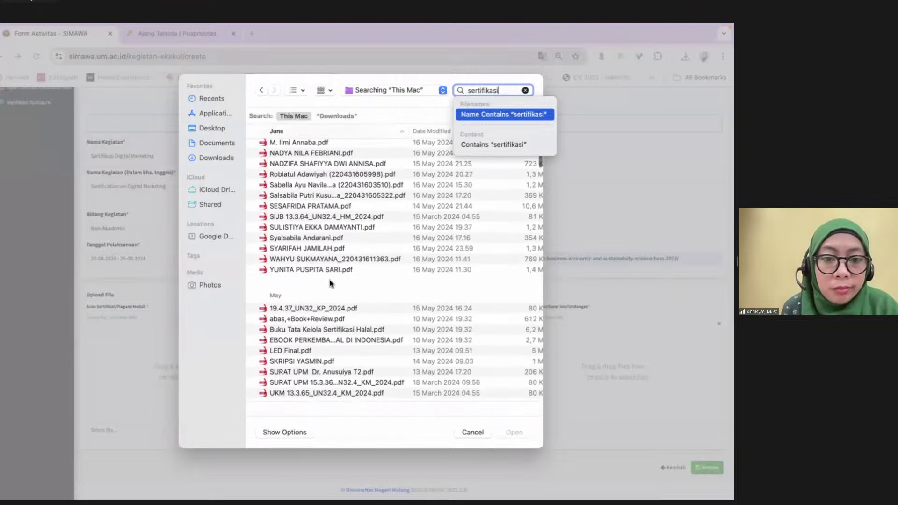
scroll(330, 283, down, 12)
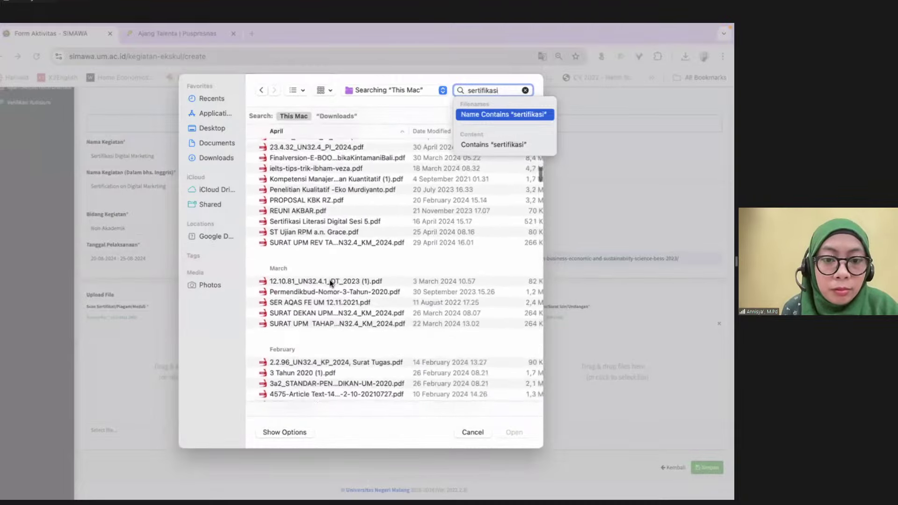
scroll(330, 283, up, 5)
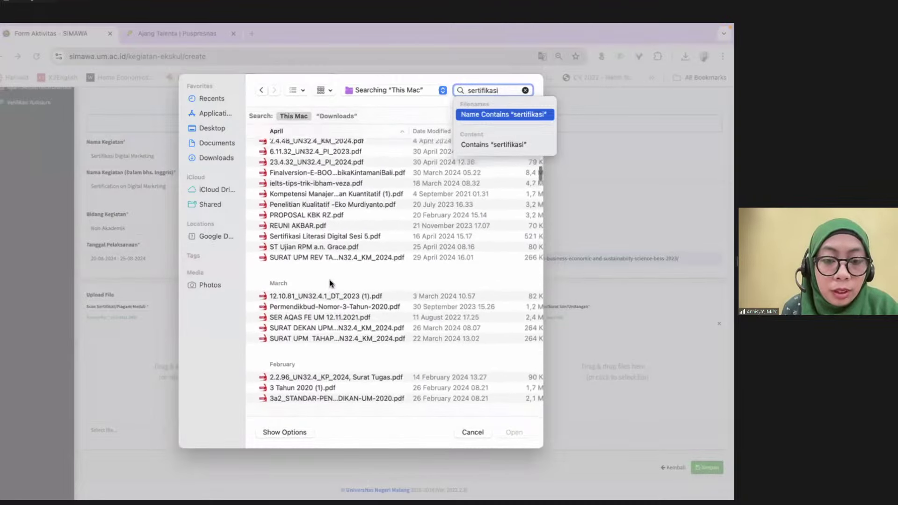
click(302, 233)
double_click(302, 232)
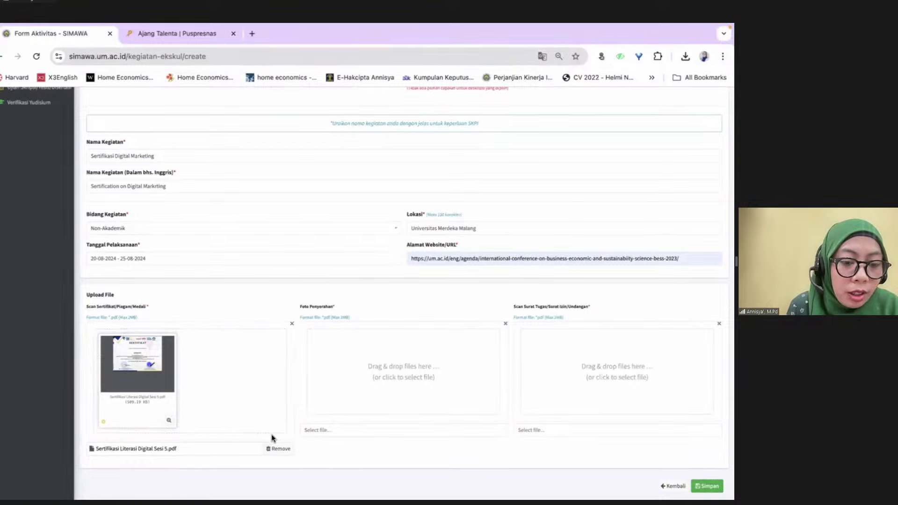
click(281, 449)
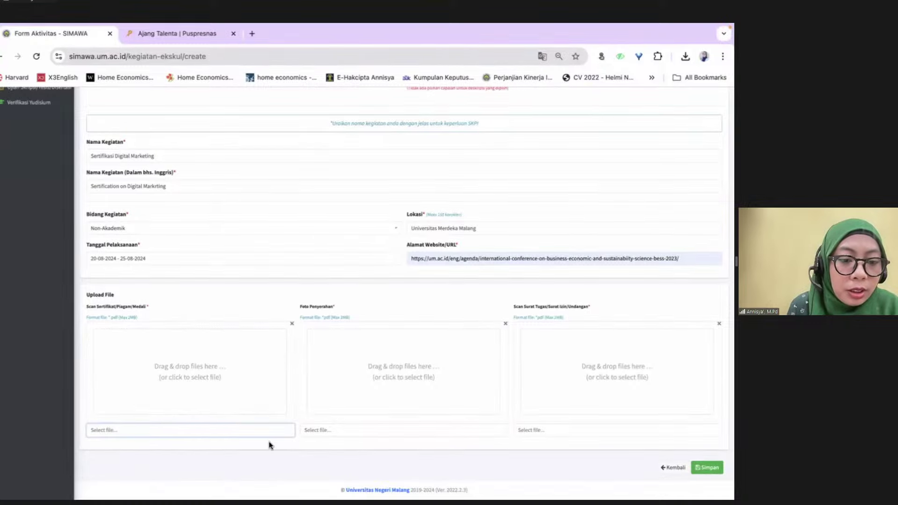
- Search the Mac for "bnsp" files for the certificate scan, look through the results, and close the file chooser without selecting one
click(211, 377)
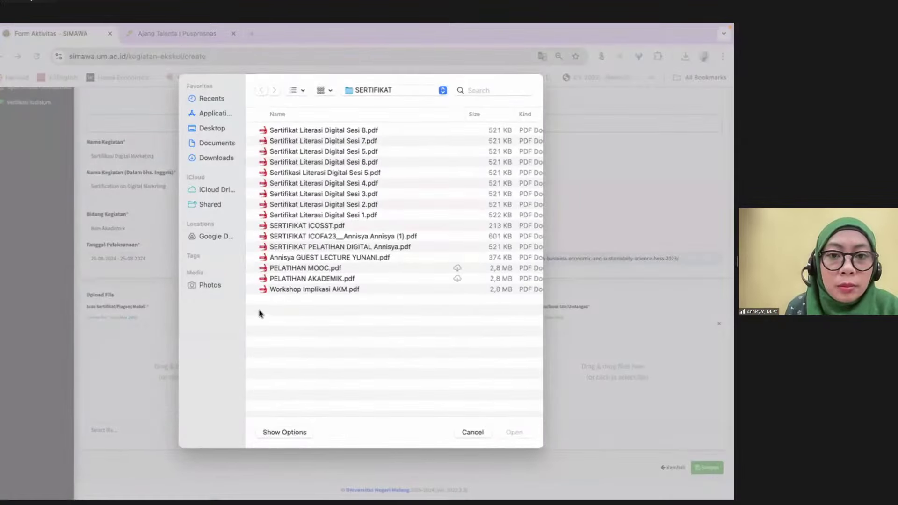
click(483, 89)
text(ser)
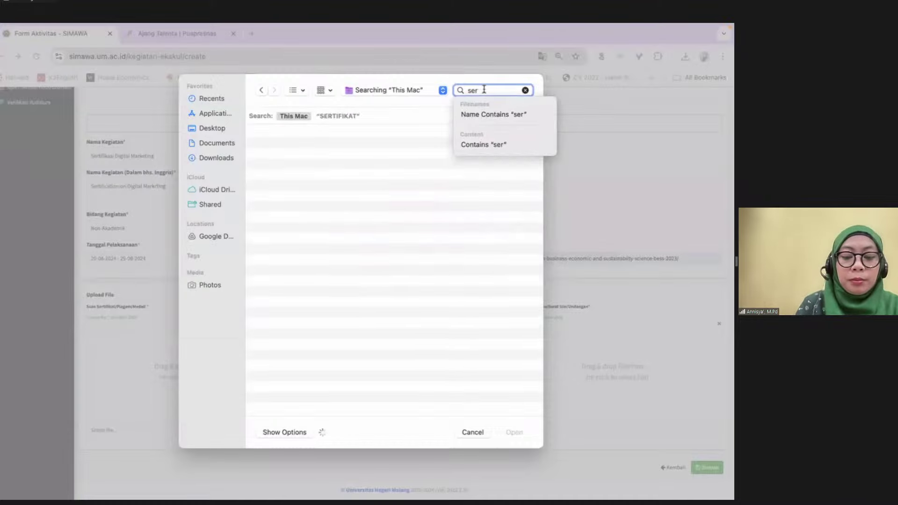
key(BackSpace)
key(BackSpace)
key(BackSpace)
text(bnsp)
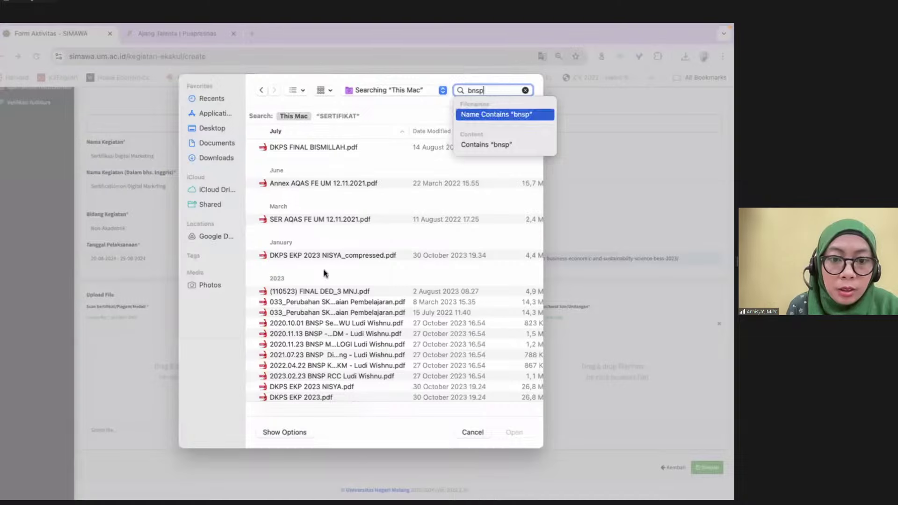
scroll(323, 269, down, 5)
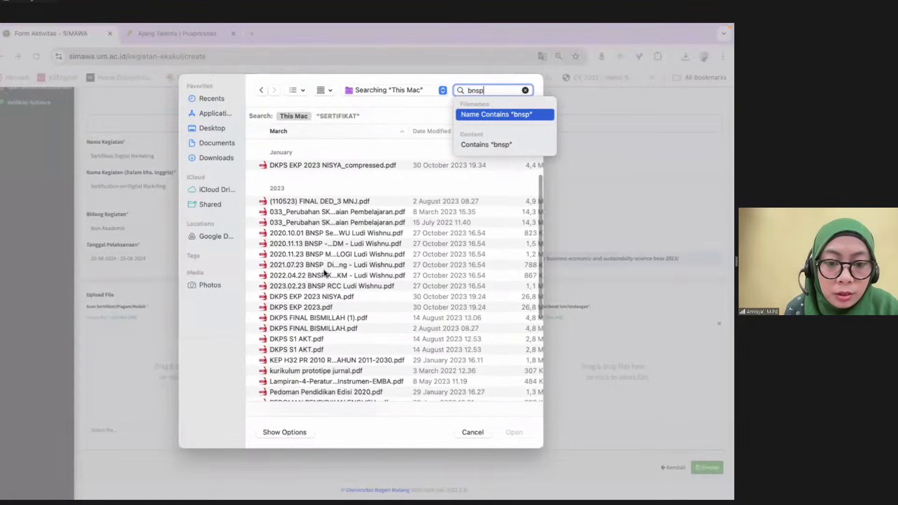
scroll(323, 270, down, 5)
scroll(324, 272, down, 1)
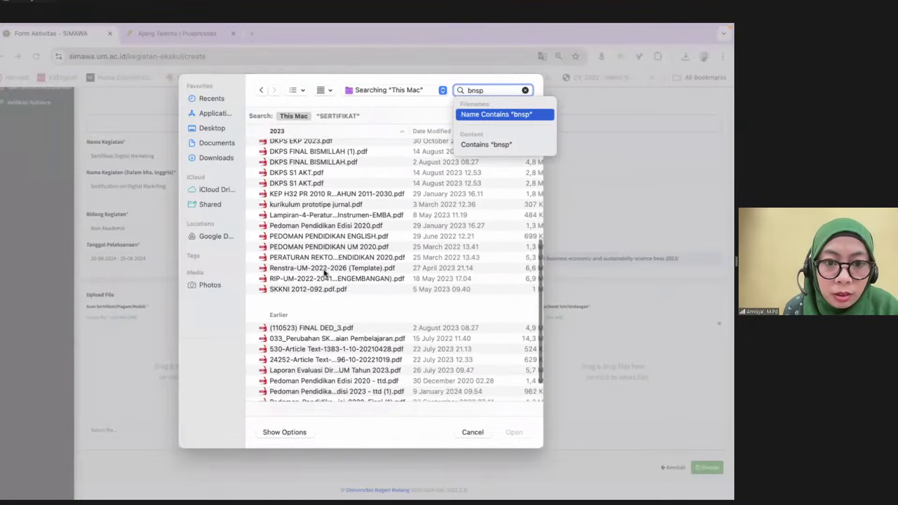
scroll(323, 269, down, 3)
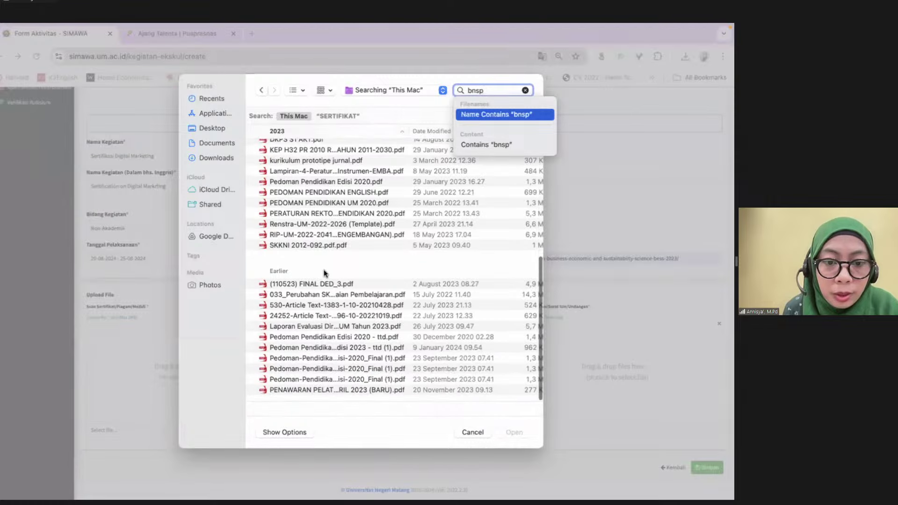
scroll(324, 272, up, 10)
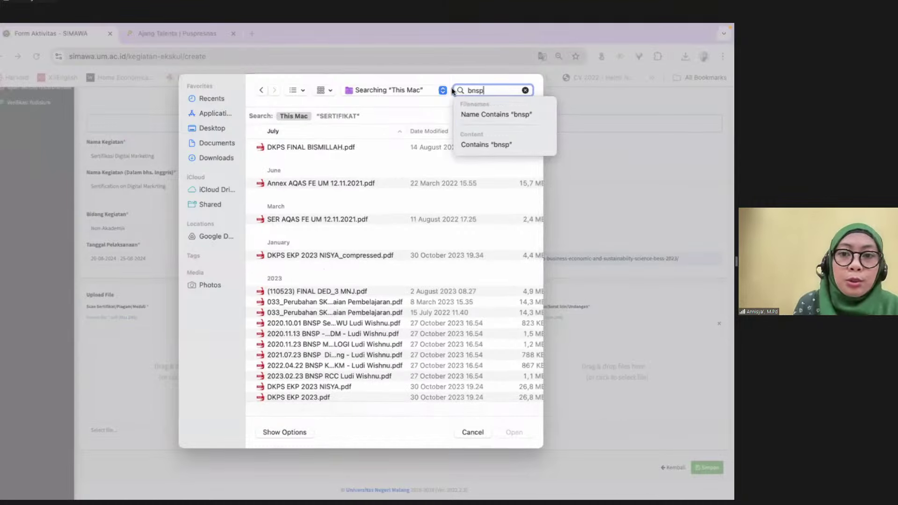
click(526, 91)
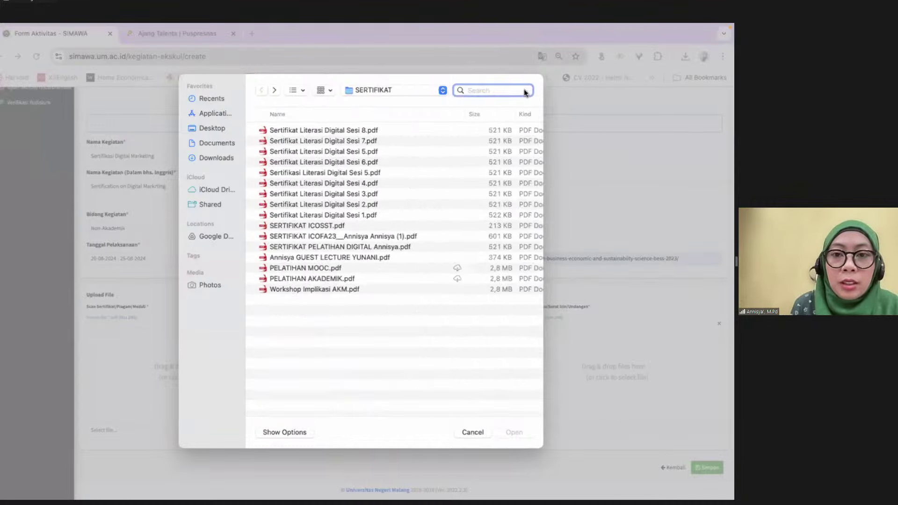
click(473, 432)
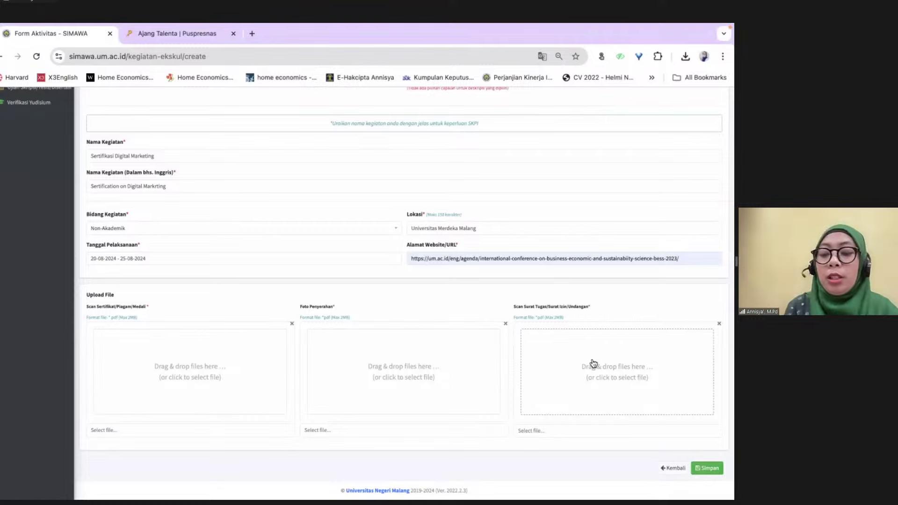
- Open the student activity list (Daftar Aktivitas) and examine the recorded activities with their SKPI and Emonev statuses
mouse_move(675, 461)
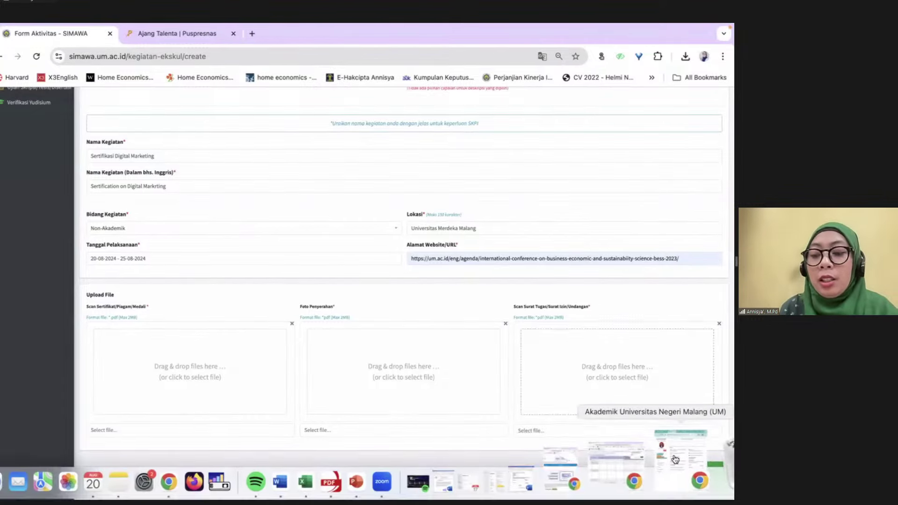
scroll(610, 388, up, 5)
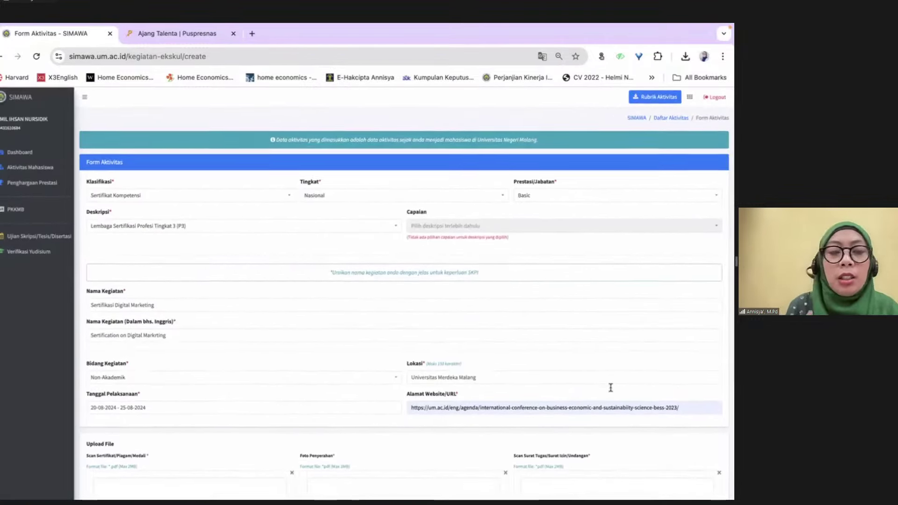
click(52, 172)
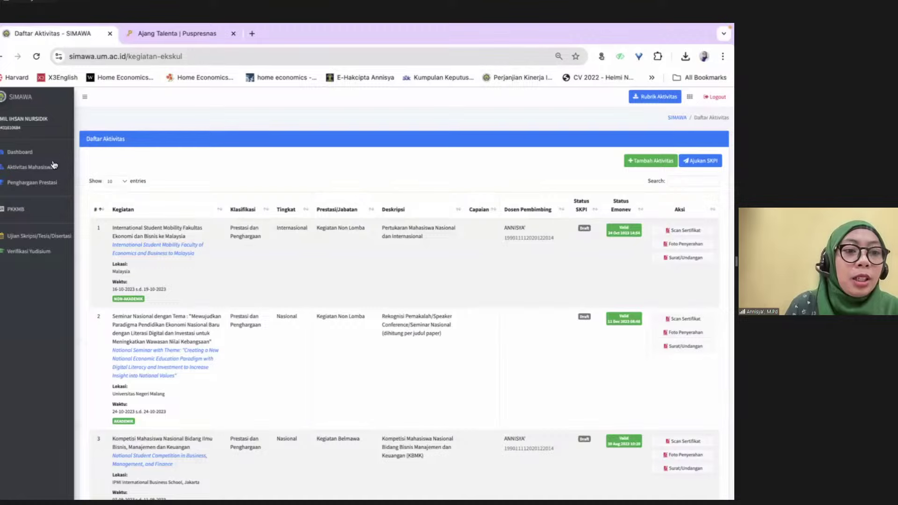
scroll(111, 206, down, 5)
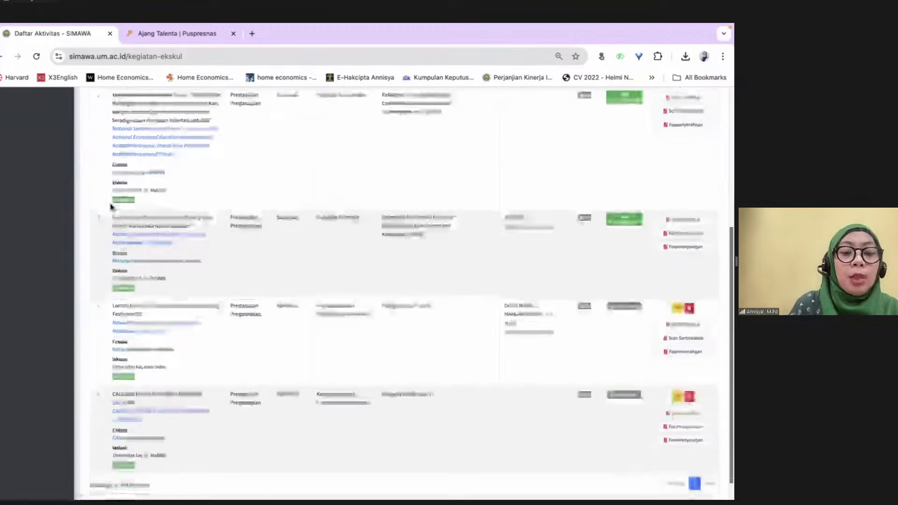
scroll(111, 207, up, 5)
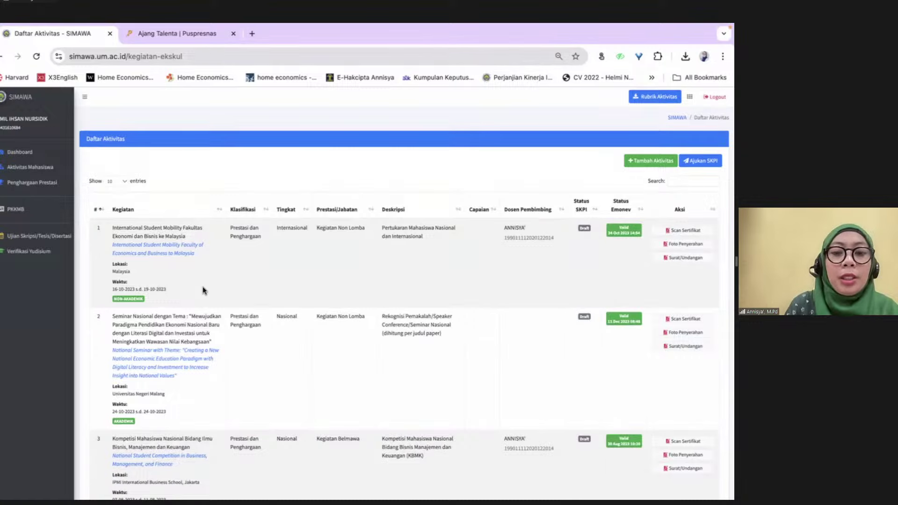
scroll(573, 256, down, 1)
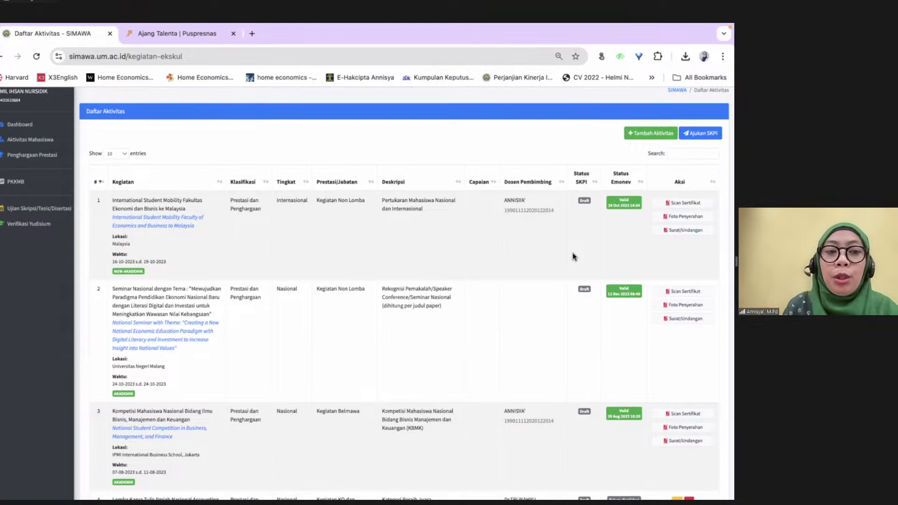
scroll(572, 257, down, 5)
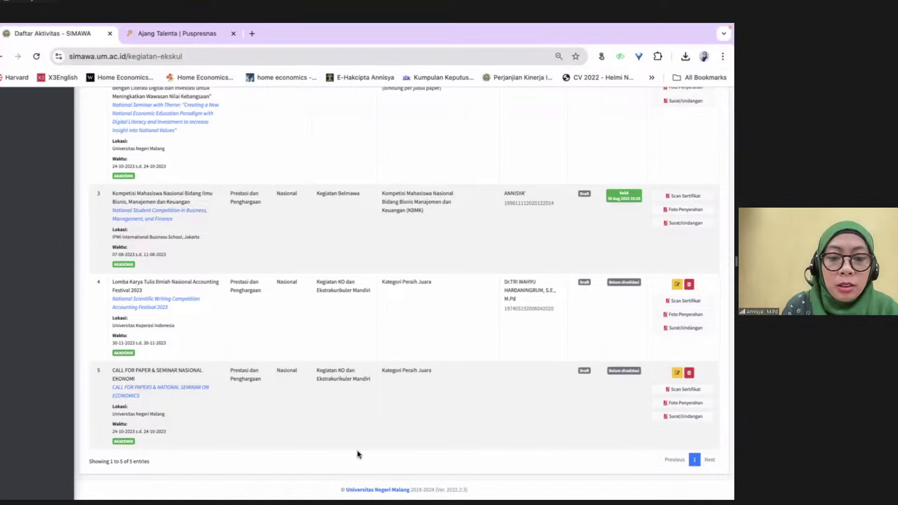
scroll(150, 417, up, 5)
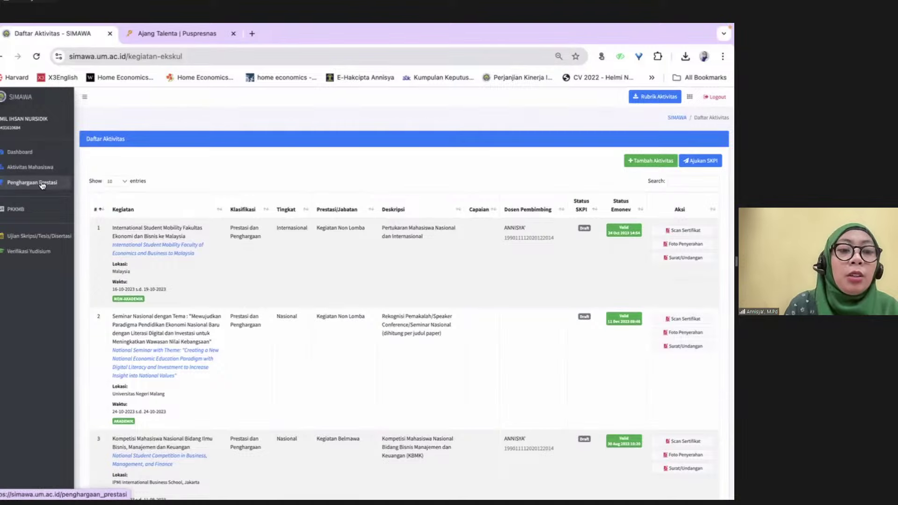
- Download the supervising lecturer statement form (Form Pernyataan Dosen Pembimbing) from the Penghargaan Prestasi page and open it full screen in Word
click(42, 184)
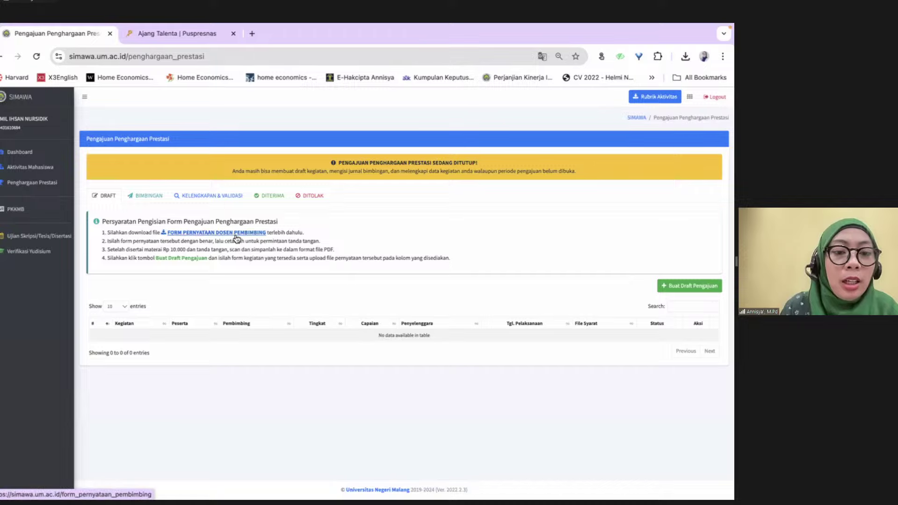
click(234, 232)
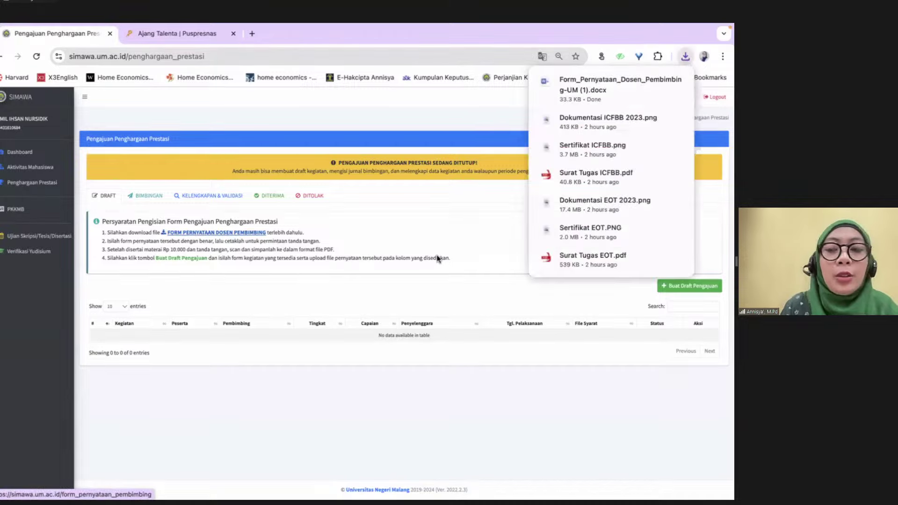
click(571, 88)
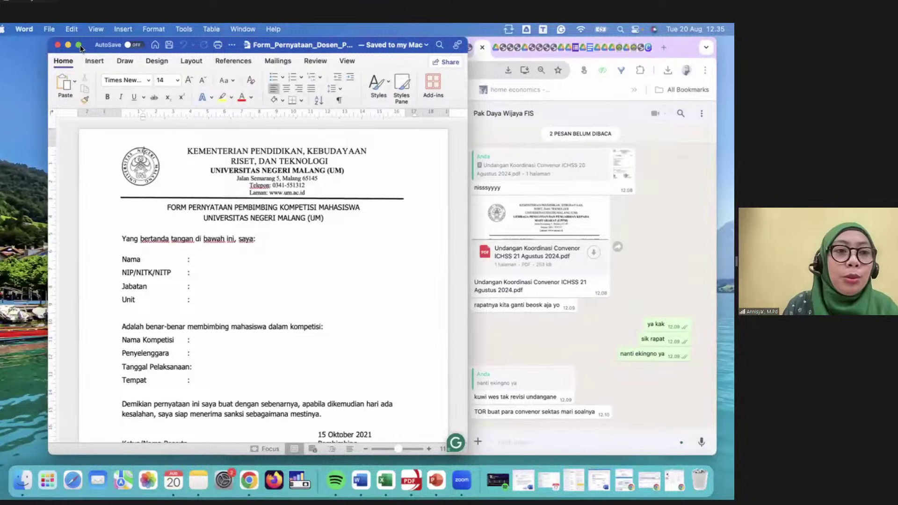
click(79, 45)
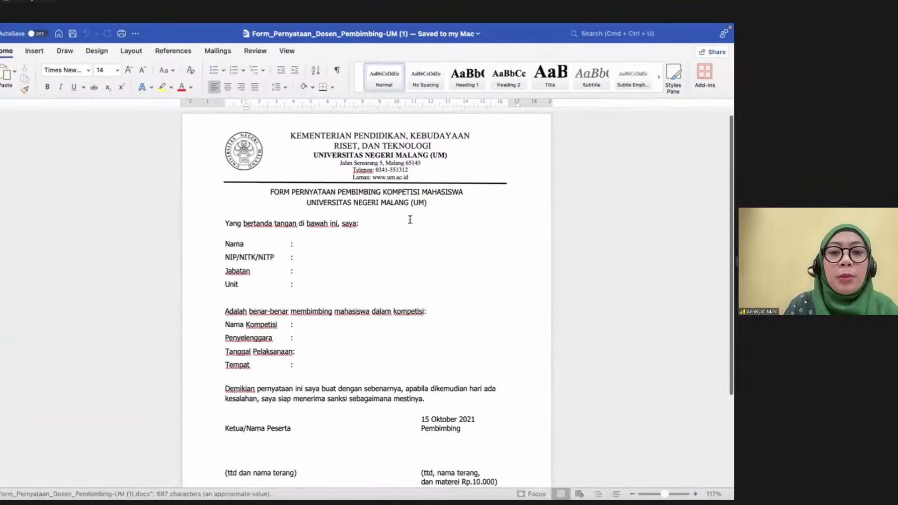
- Examine the statement form's identity fields, competition fields and signature blocks, and return to the achievement award submission page
scroll(409, 219, down, 5)
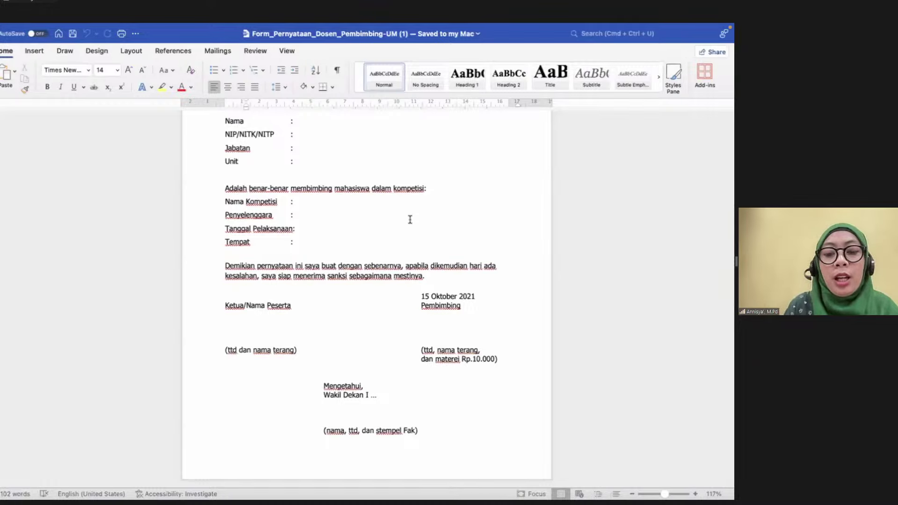
scroll(306, 277, up, 5)
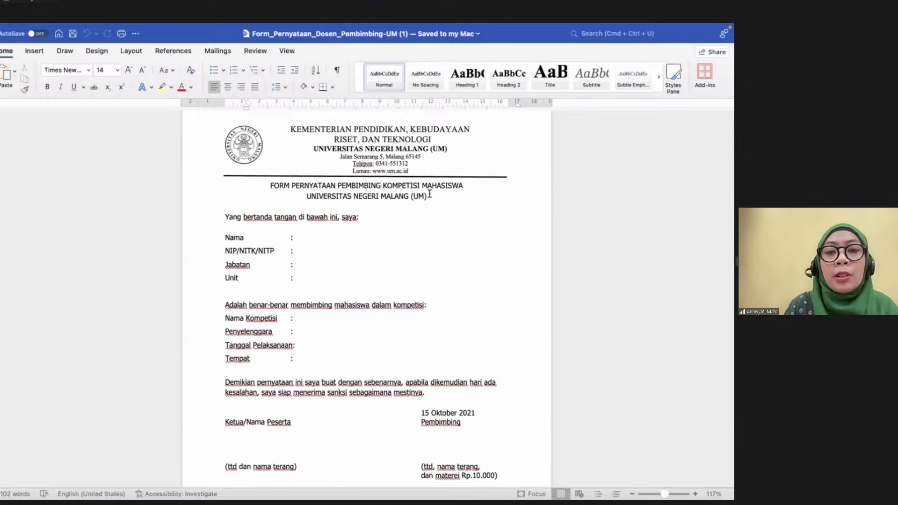
scroll(296, 306, down, 2)
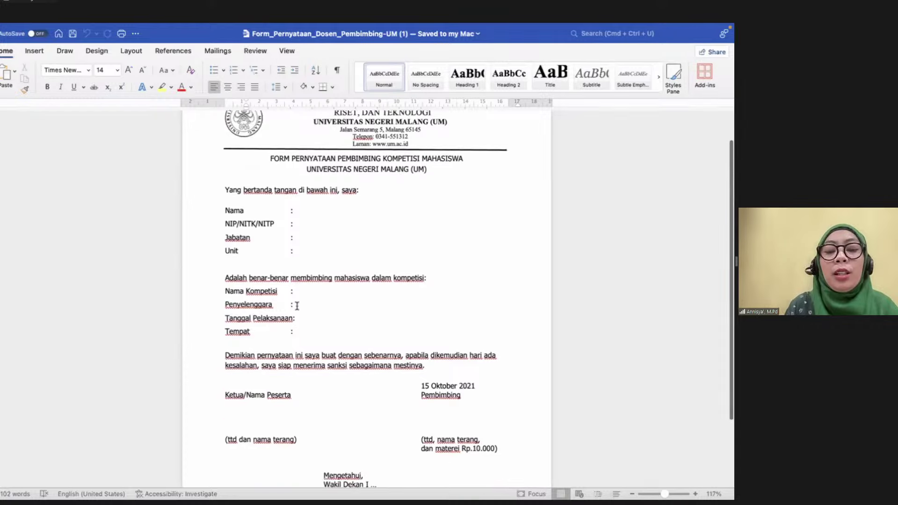
scroll(296, 306, down, 4)
scroll(297, 306, up, 6)
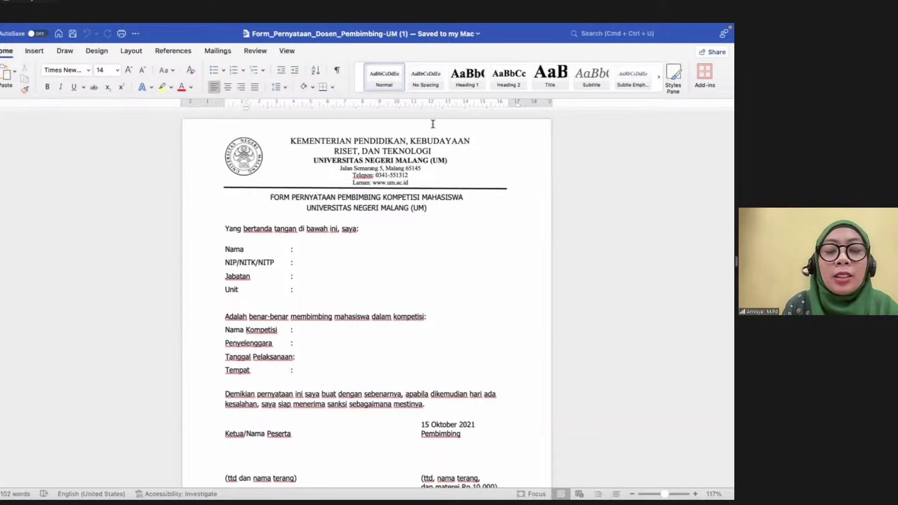
key(ctrl+Right)
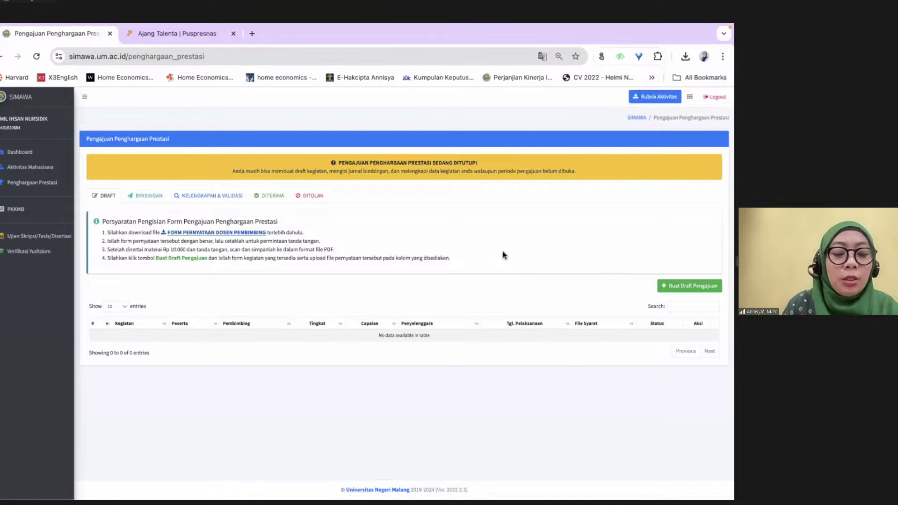
- Switch to the Finder window and search the Mac for "surat tugas"
key(ctrl+Up)
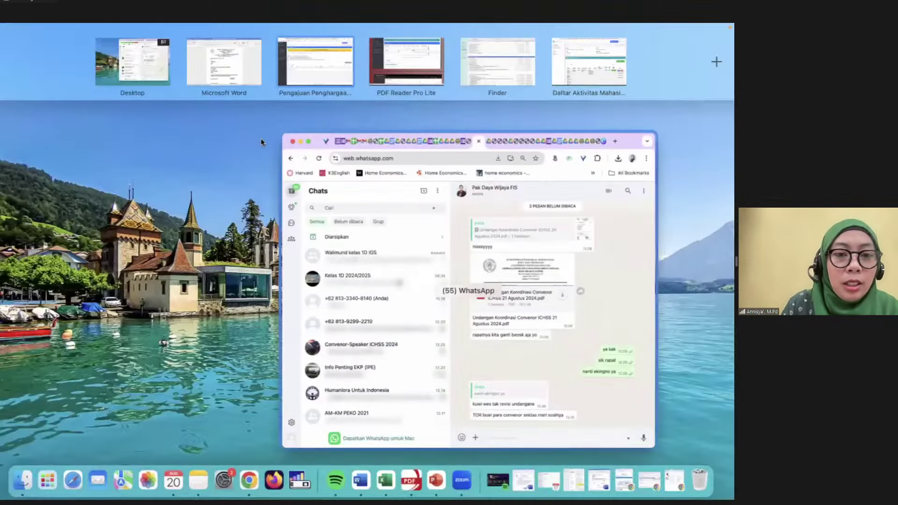
click(530, 82)
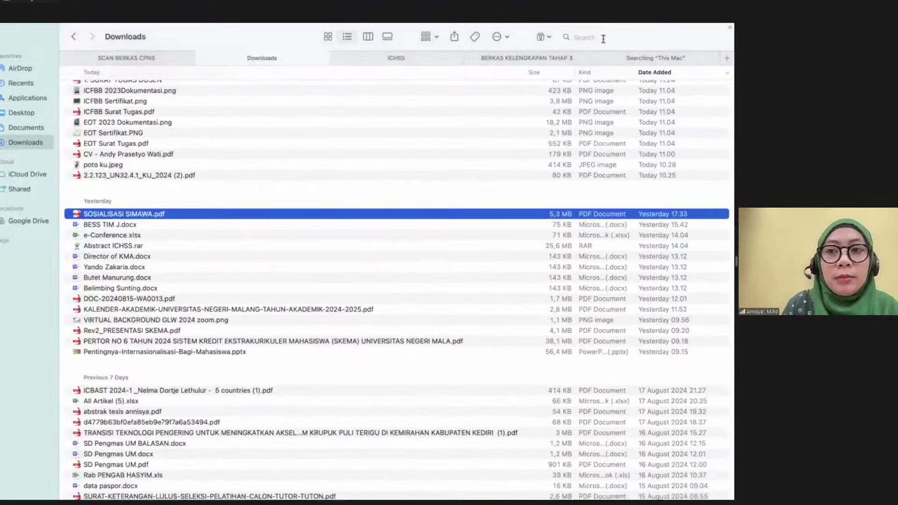
click(603, 37)
text(surat tud)
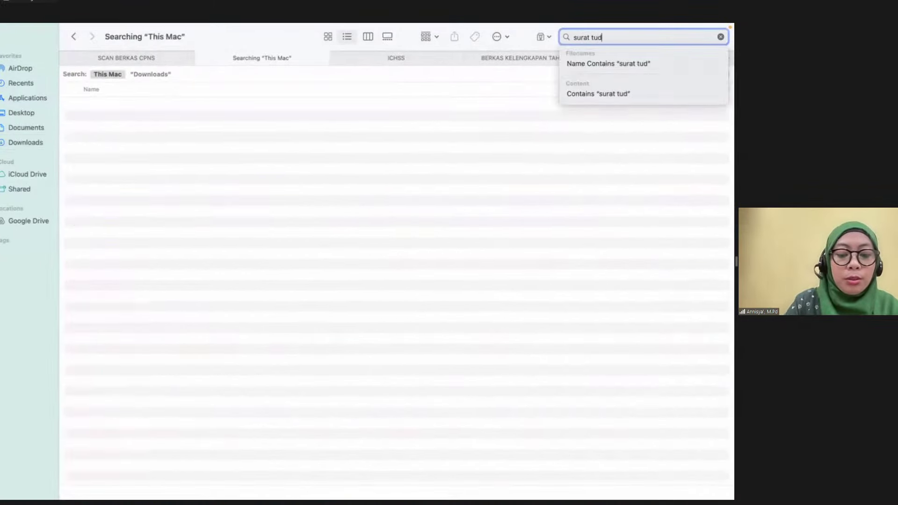
key(BackSpace)
text(gas)
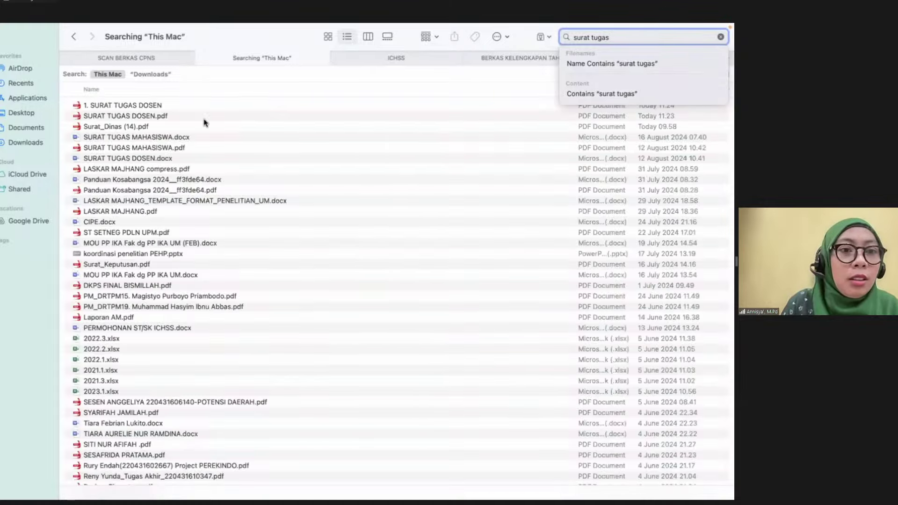
- Open SURAT TUGAS MAHASISWA.pdf full screen and examine the student assignment letter down to its signature and copy list
double_click(141, 149)
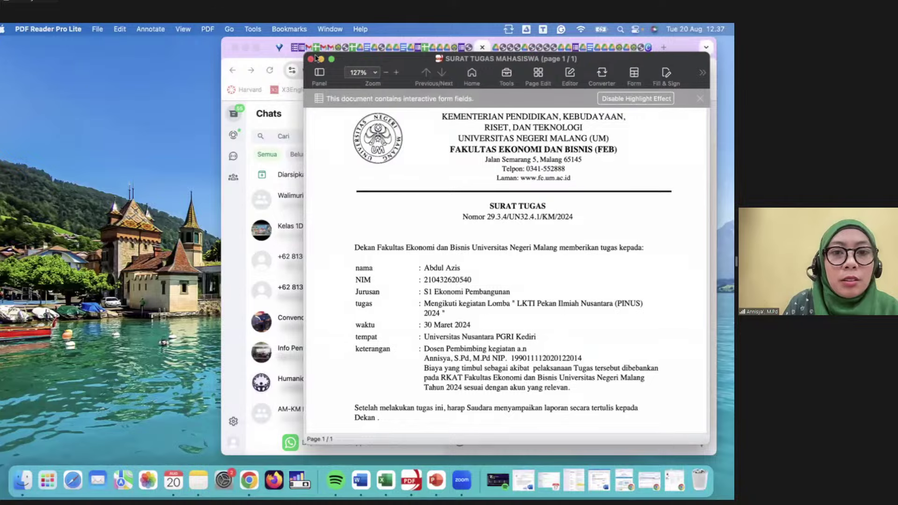
click(331, 60)
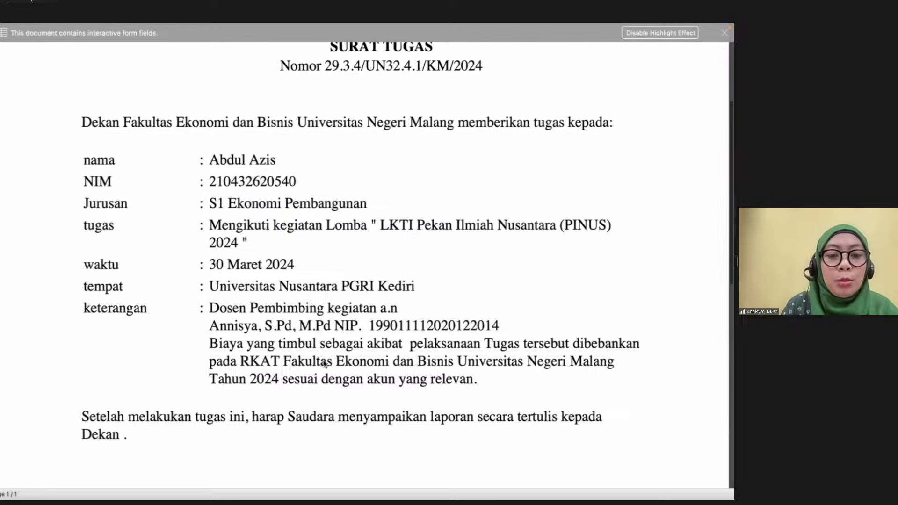
key(super+minus)
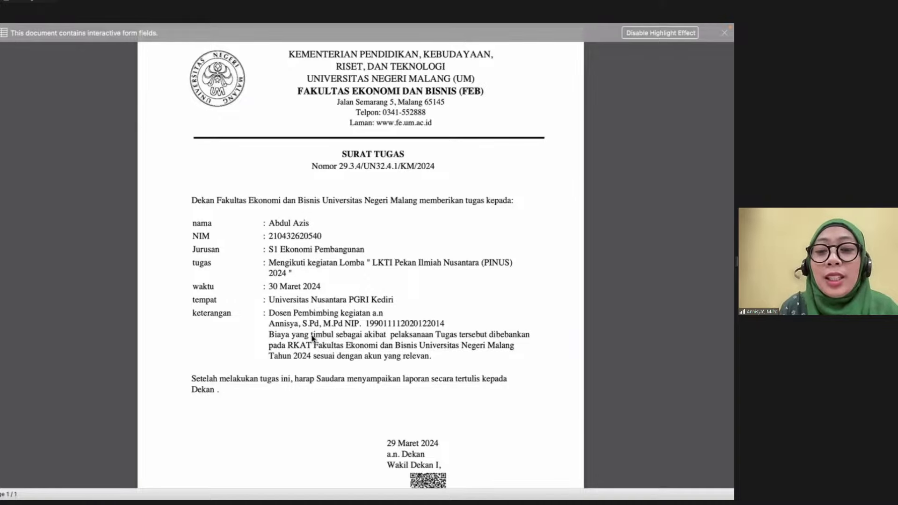
scroll(393, 351, down, 10)
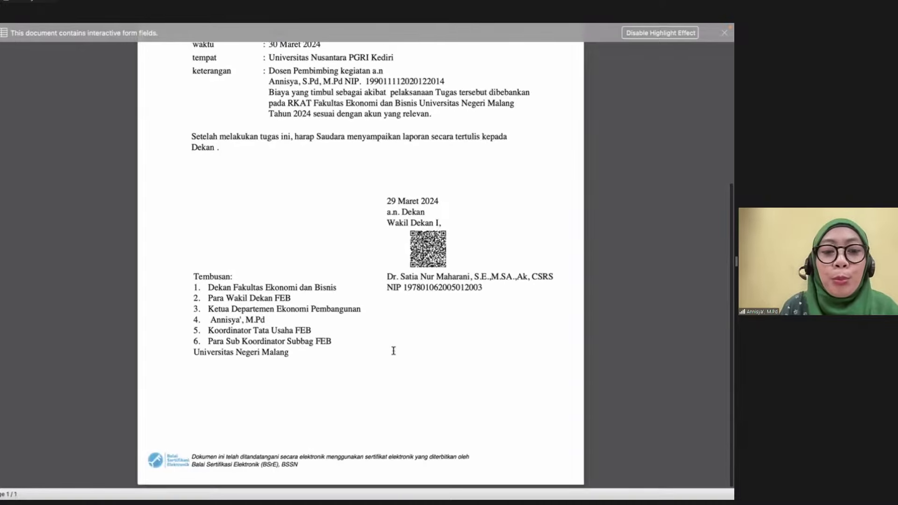
scroll(393, 351, up, 4)
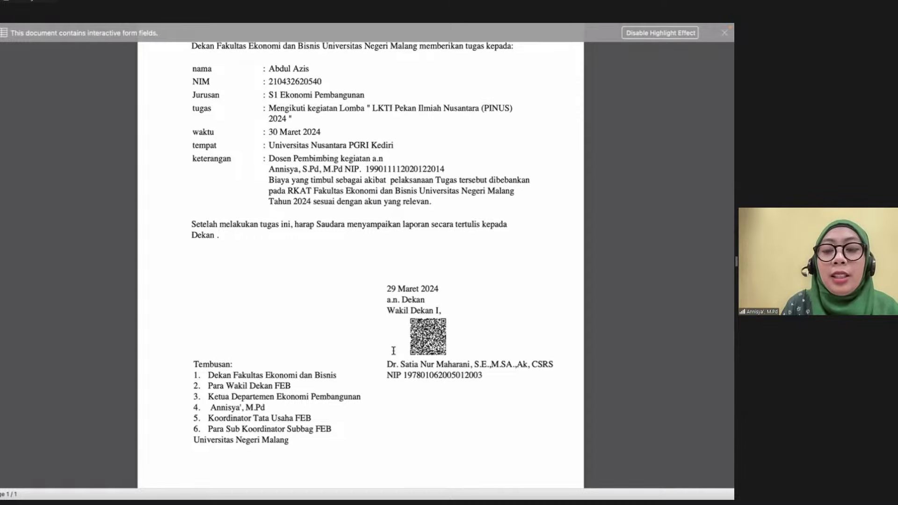
- Compare the student's assignment letter with the supervising lecturer's assignment letter for the LKTI PINUS 2024 competition
key(ctrl+Right)
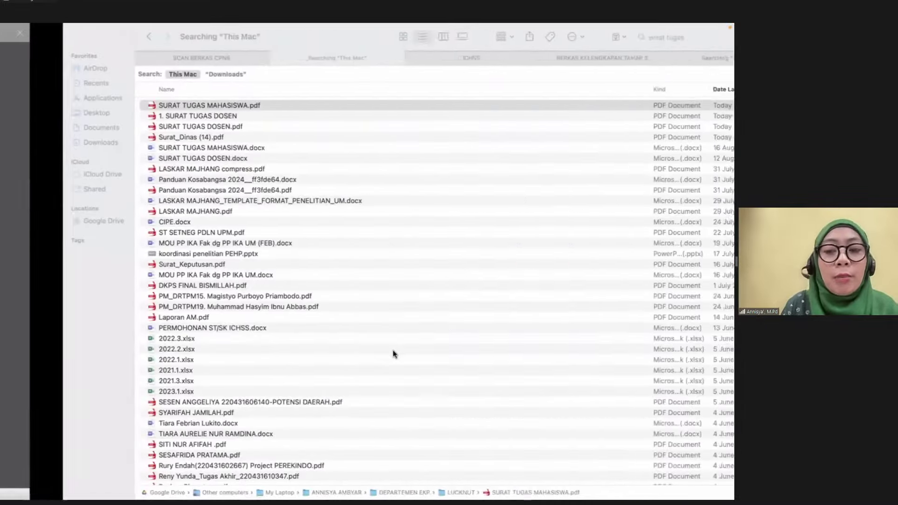
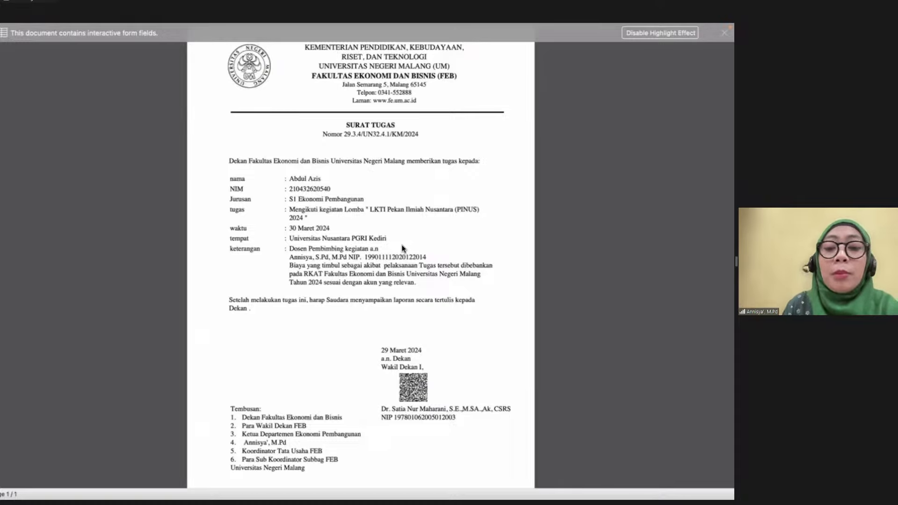
key(super+Tab)
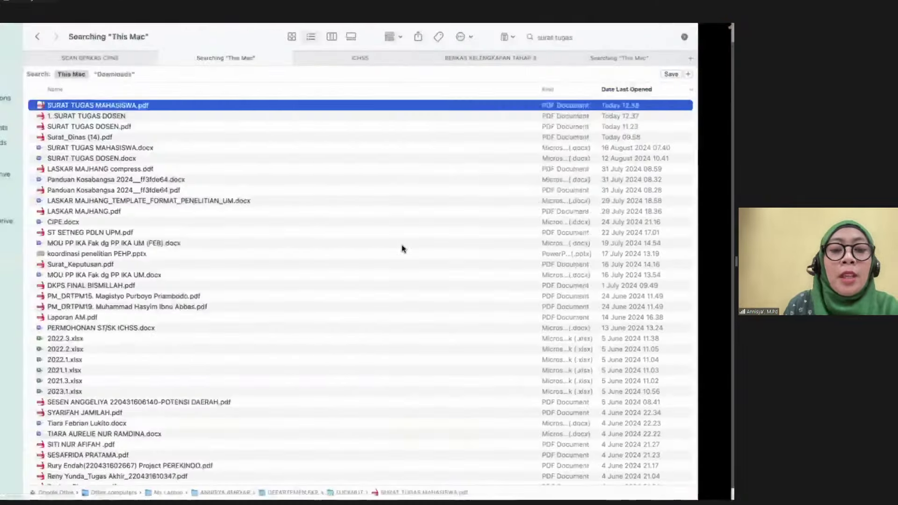
key(super+o)
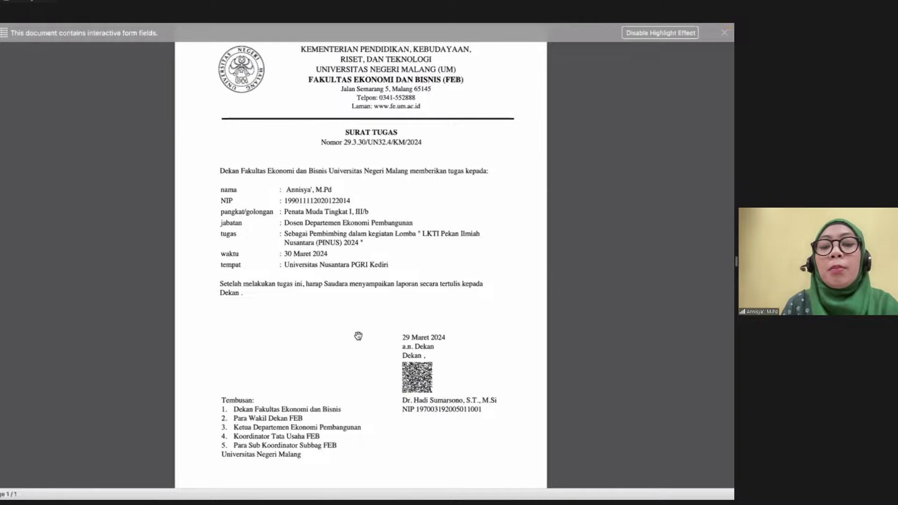
key(super+w)
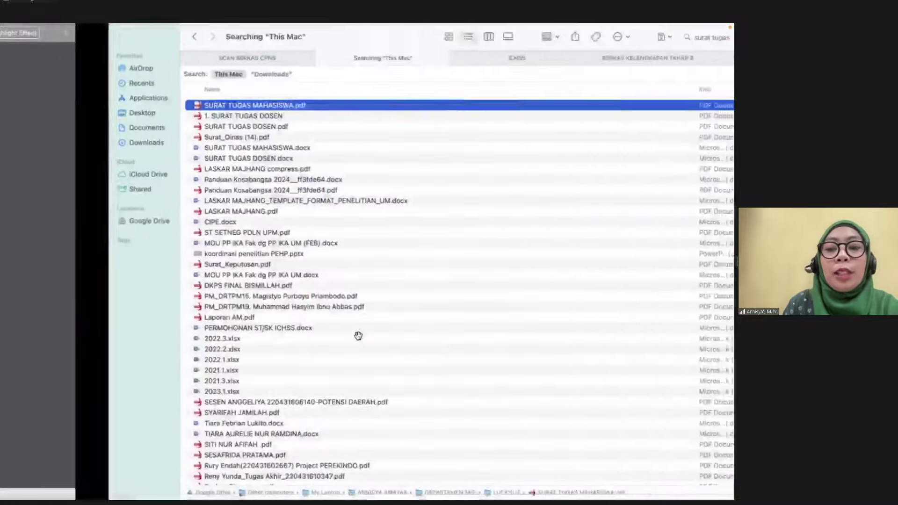
key(super+o)
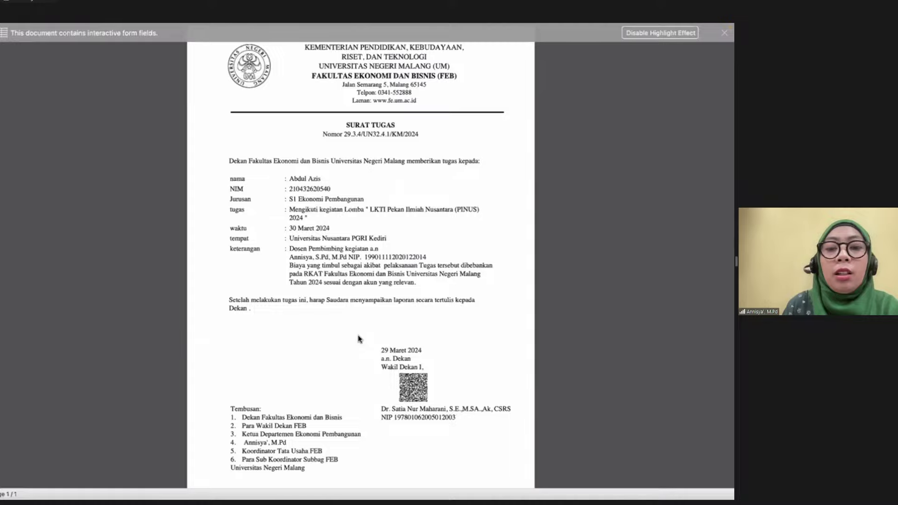
key(ctrl+Left)
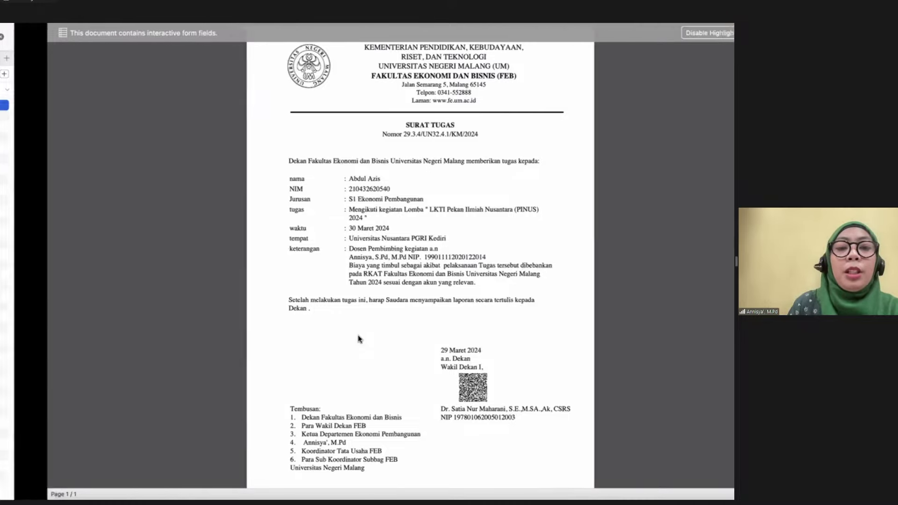
key(ctrl+Left)
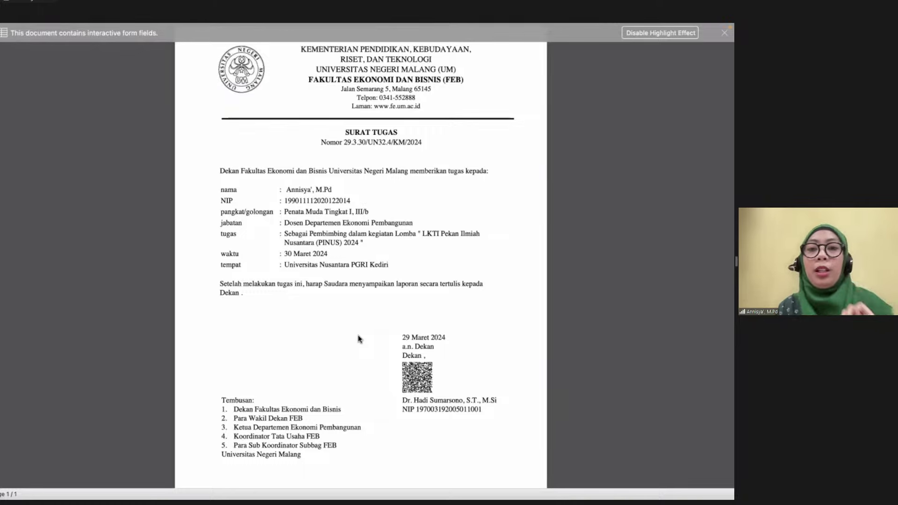
key(ctrl+Left)
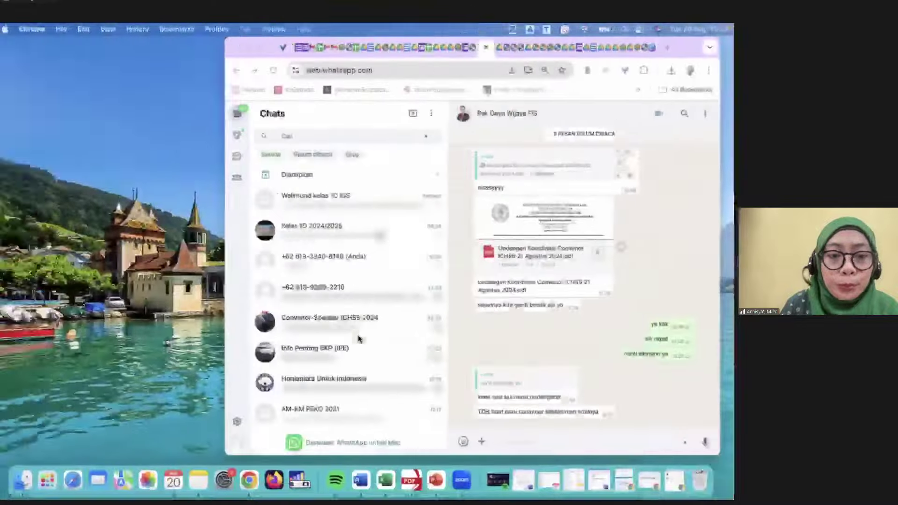
- Return to SIMAWA in the browser and bring up a new achievement award submission form (Buat Pengajuan Penghargaan Prestasi)
key(ctrl+Right)
key(ctrl+Right)
key(ctrl+Right)
key(ctrl+Right)
key(ctrl+Right)
key(ctrl+Right)
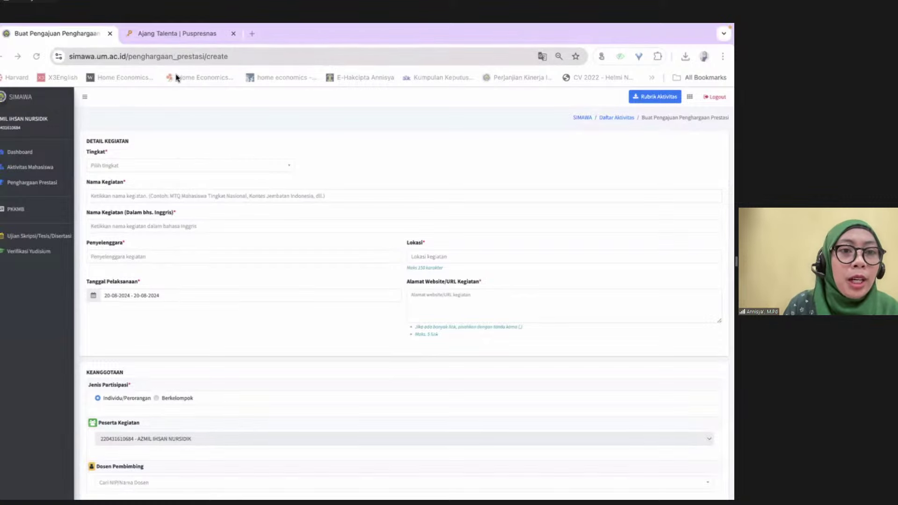
- Look through the Ajang Talenta DIKTI competitions on the Puspresnas website, with their categories, dates and levels
click(169, 37)
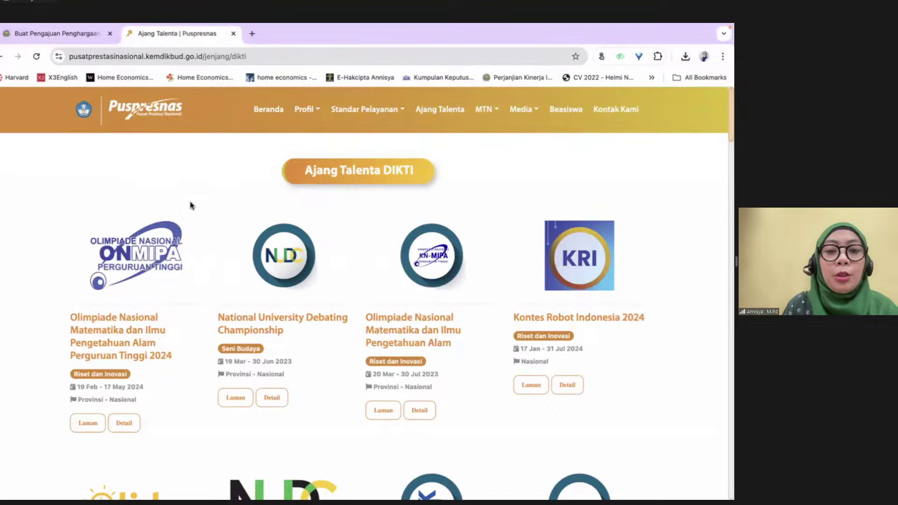
scroll(217, 192, down, 1)
scroll(217, 192, up, 1)
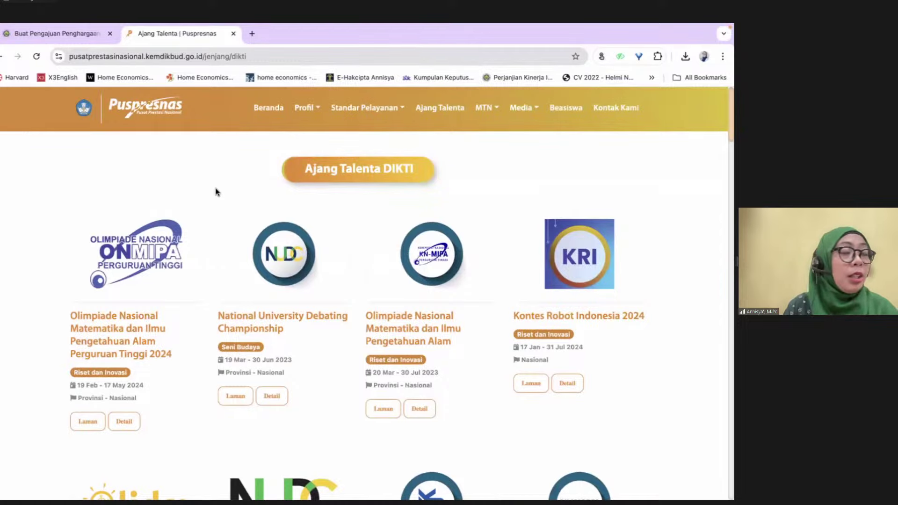
scroll(217, 192, down, 8)
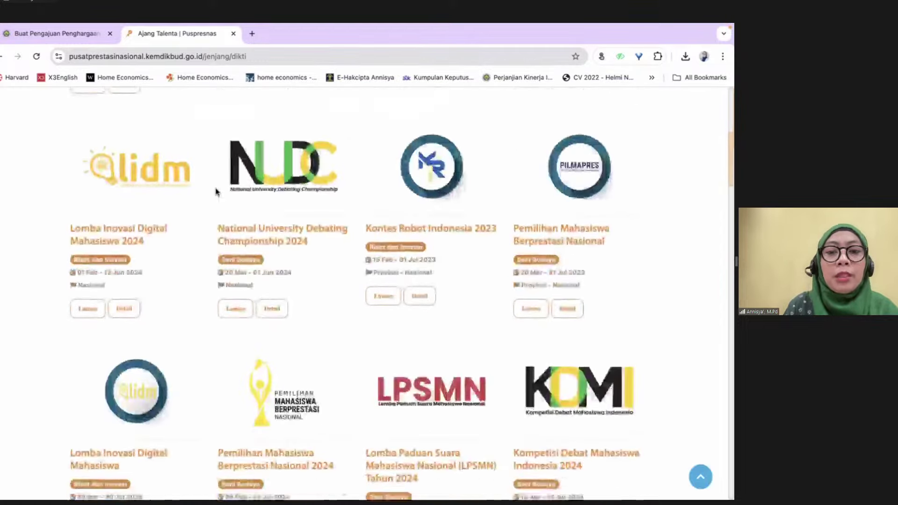
scroll(216, 191, down, 6)
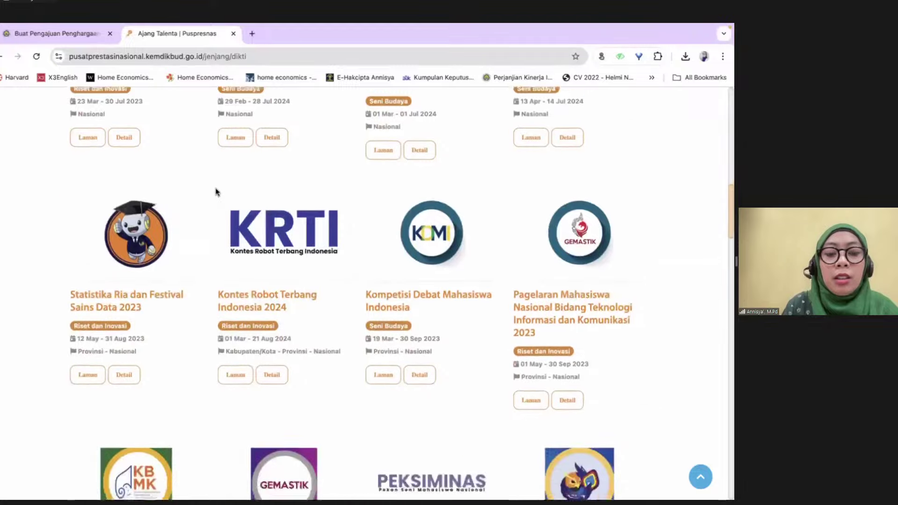
scroll(216, 191, down, 1)
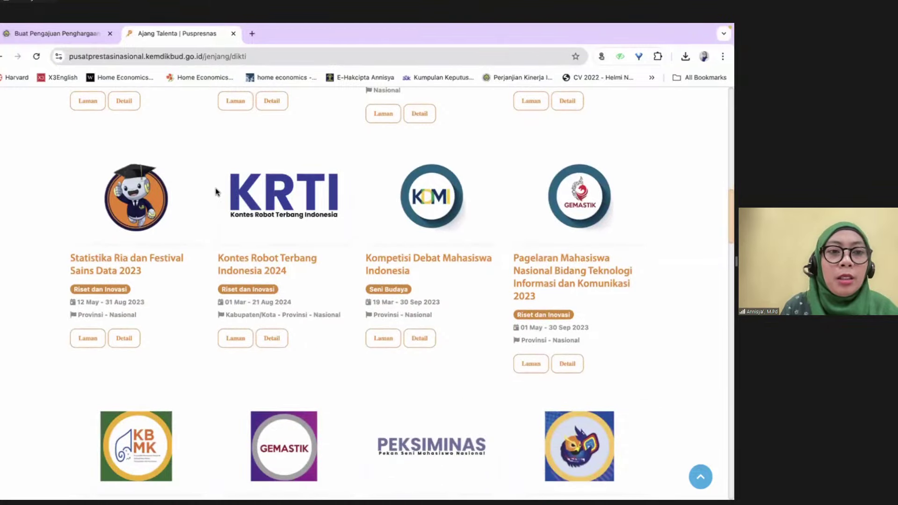
scroll(216, 192, down, 10)
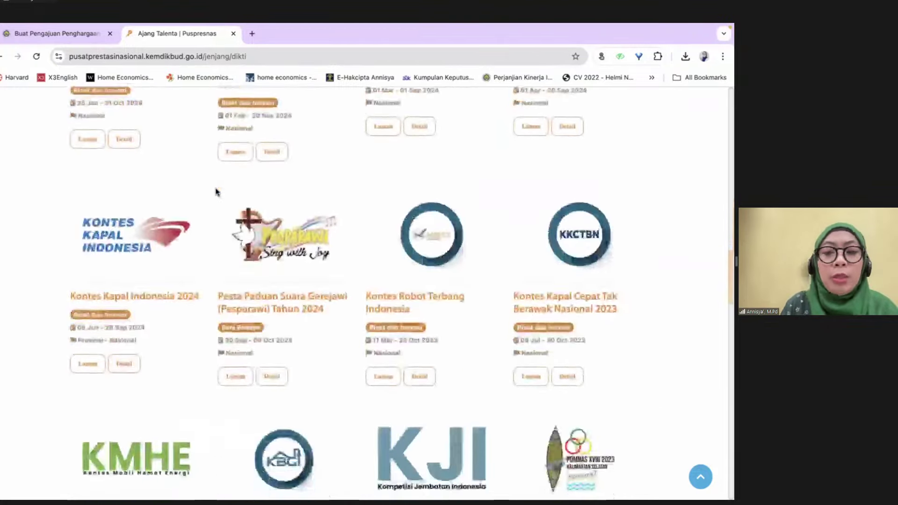
scroll(216, 191, up, 10)
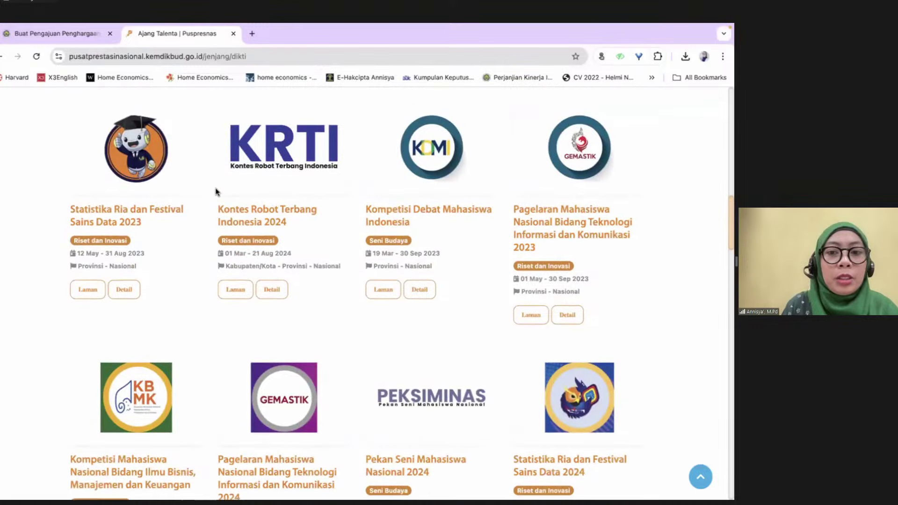
- Browse the rest of the Ajang Talenta DIKTI list down to Pekan Ilmiah Mahasiswa Nasional and return to the start of the page
scroll(216, 192, up, 4)
scroll(217, 192, up, 3)
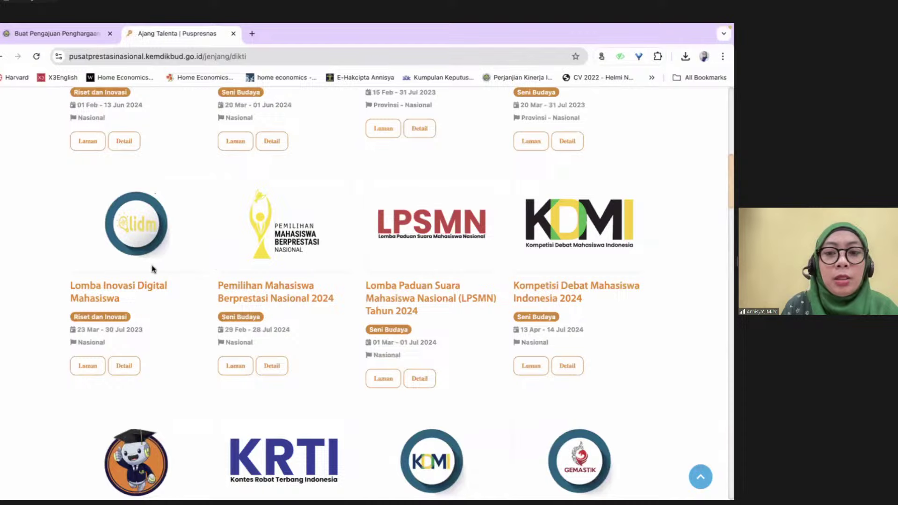
scroll(152, 269, up, 2)
scroll(152, 268, down, 2)
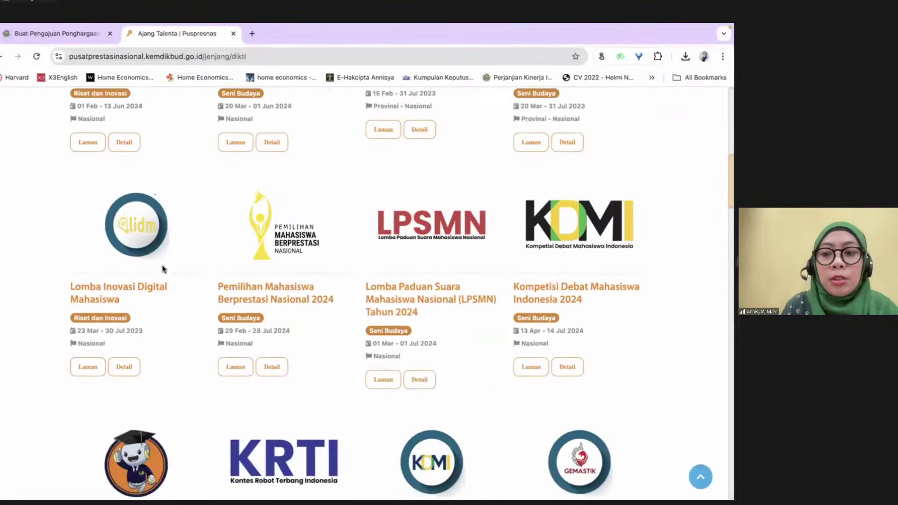
scroll(425, 352, down, 6)
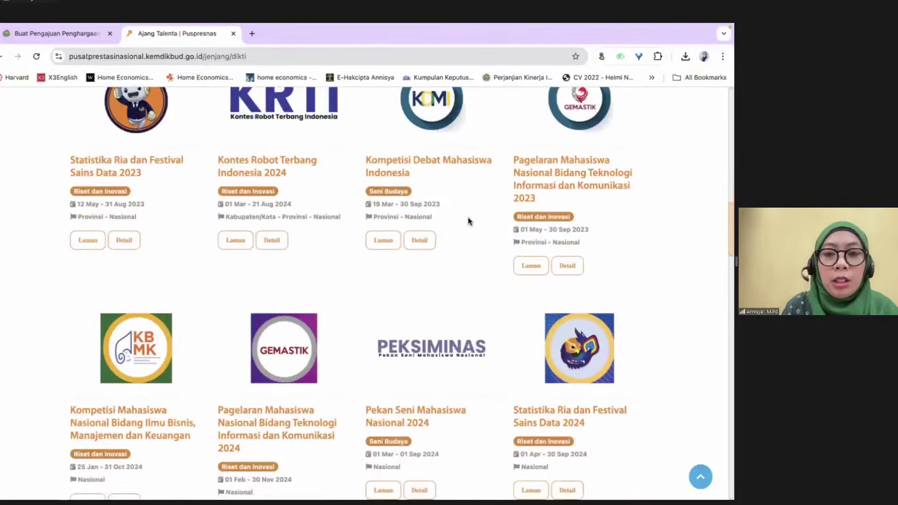
scroll(469, 220, down, 3)
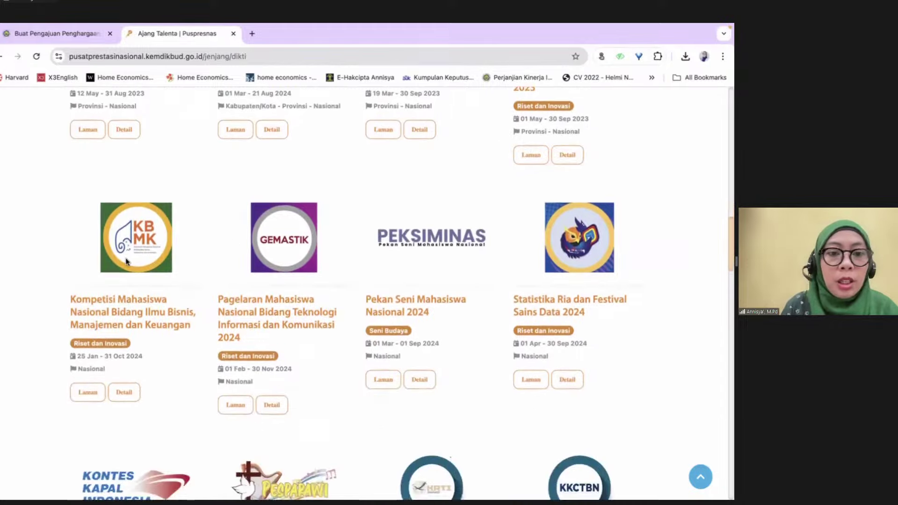
scroll(191, 311, down, 4)
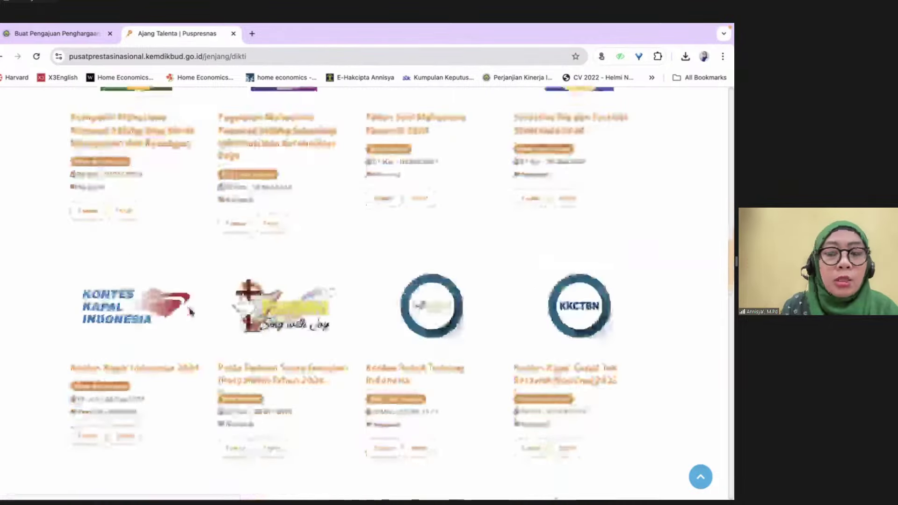
scroll(190, 309, up, 2)
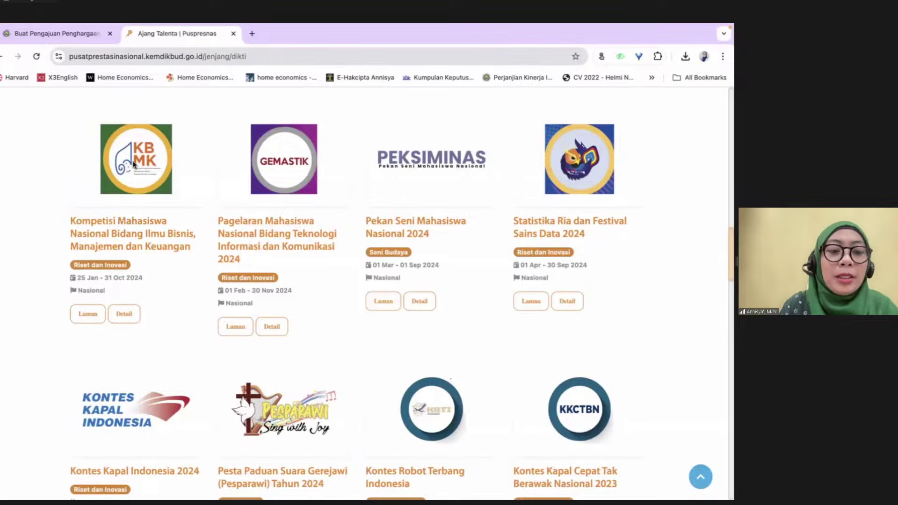
scroll(154, 255, down, 5)
scroll(154, 255, down, 7)
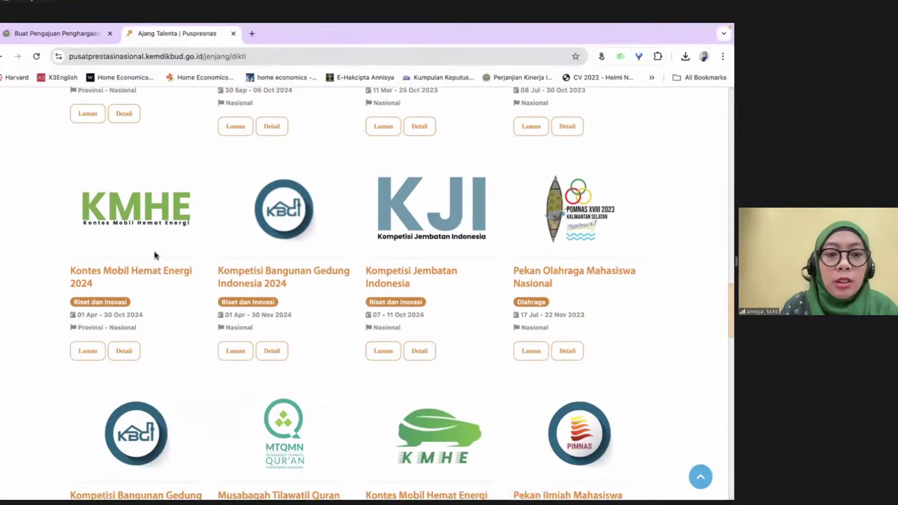
scroll(154, 255, down, 4)
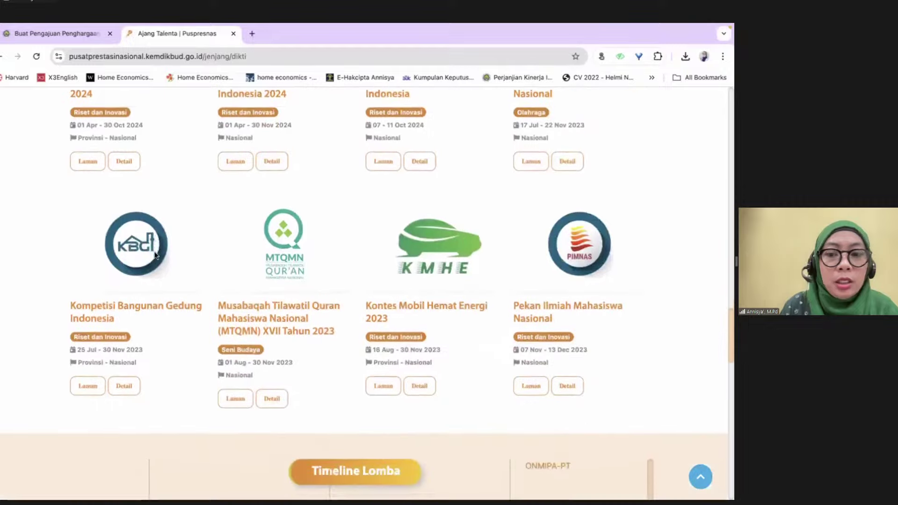
scroll(155, 255, up, 3)
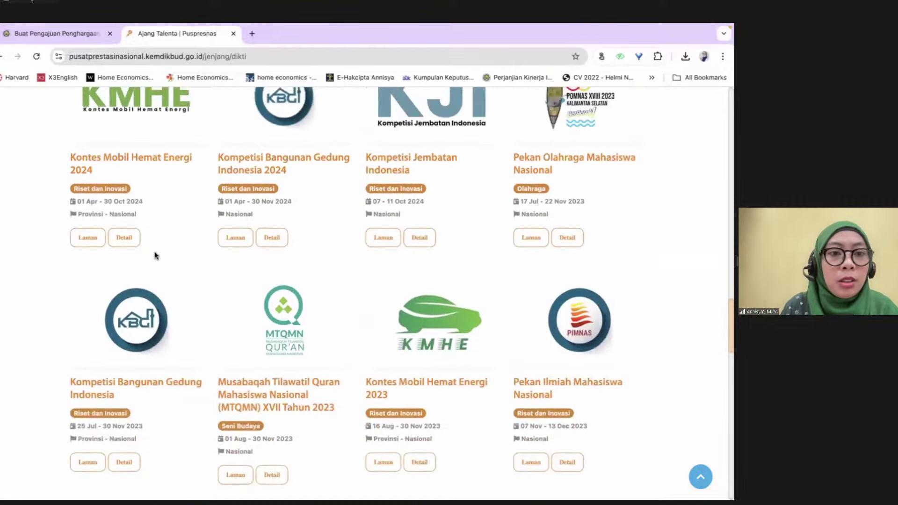
scroll(354, 245, down, 4)
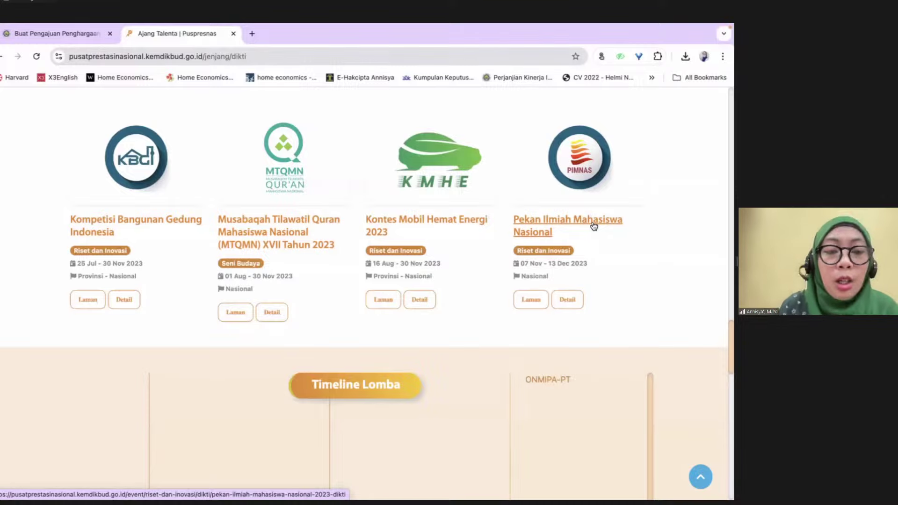
scroll(594, 226, up, 15)
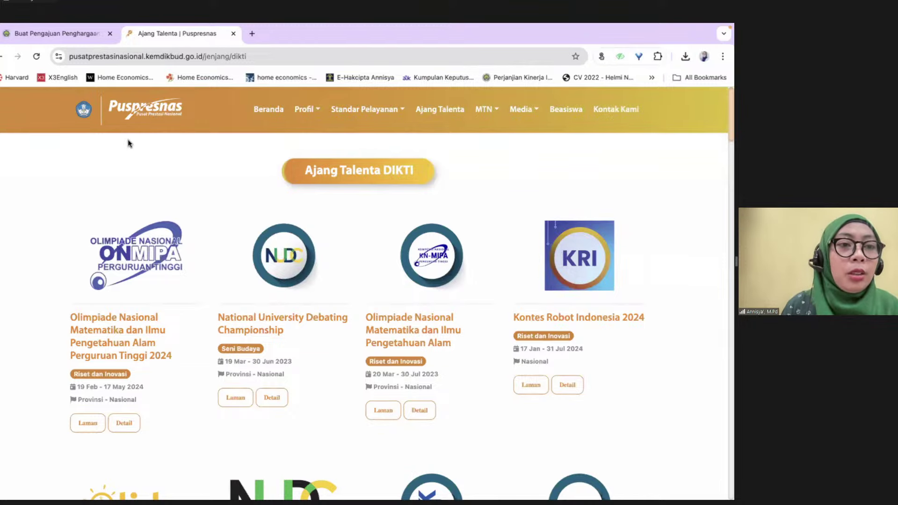
- Switch to SIMAWA Admin, check the filtered student list, and bring up the student's Daftar Aktivitas Mahasiswa
click(65, 34)
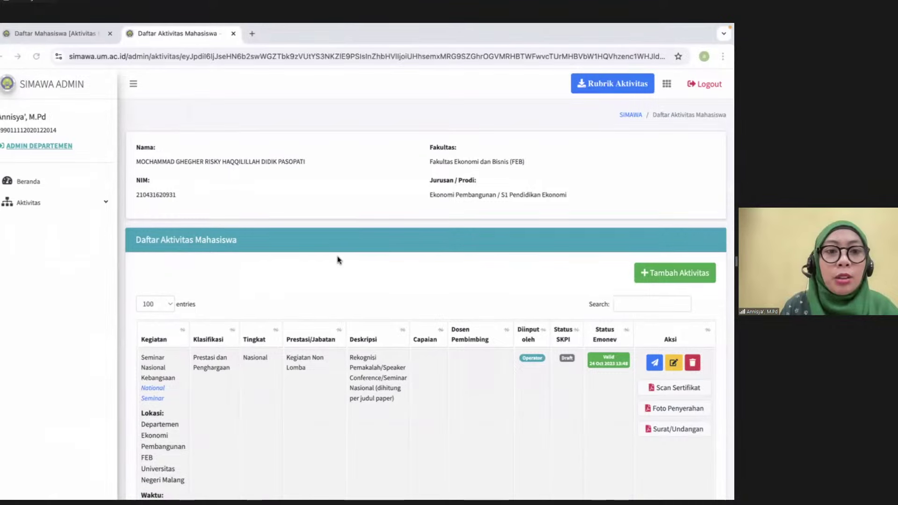
click(50, 33)
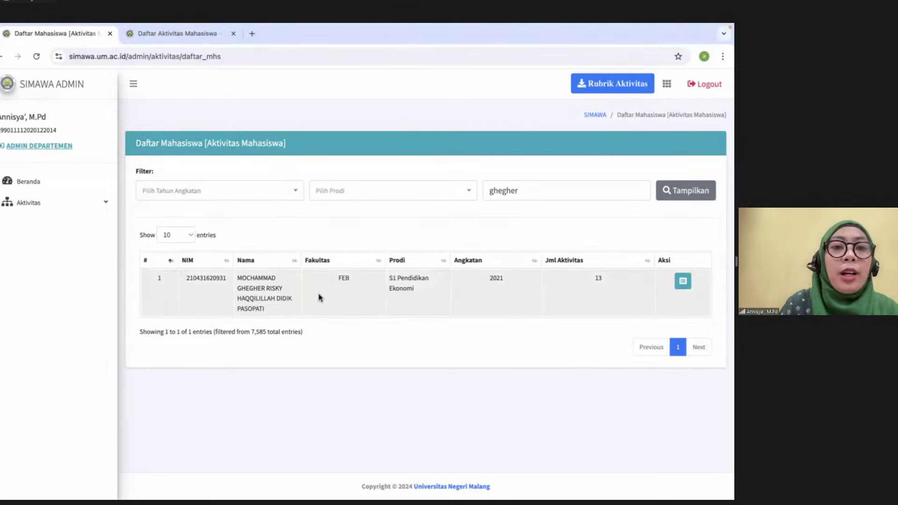
mouse_move(331, 24)
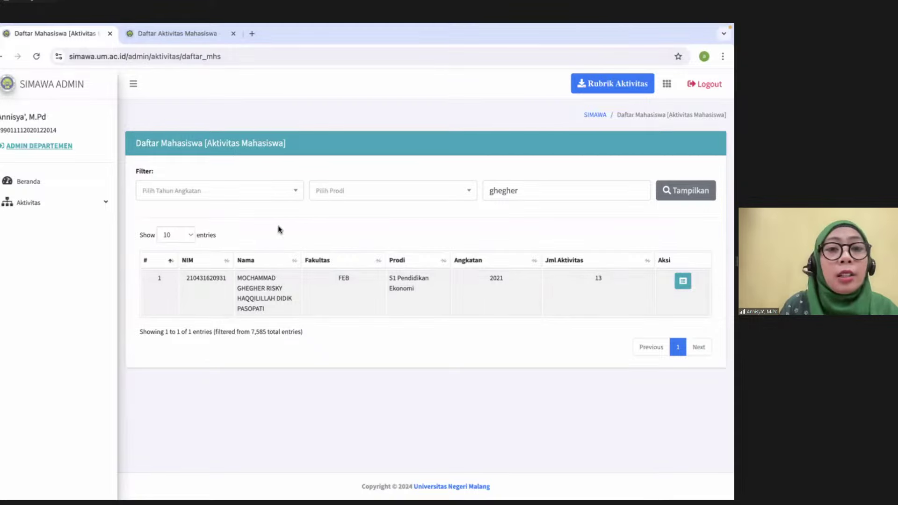
click(174, 33)
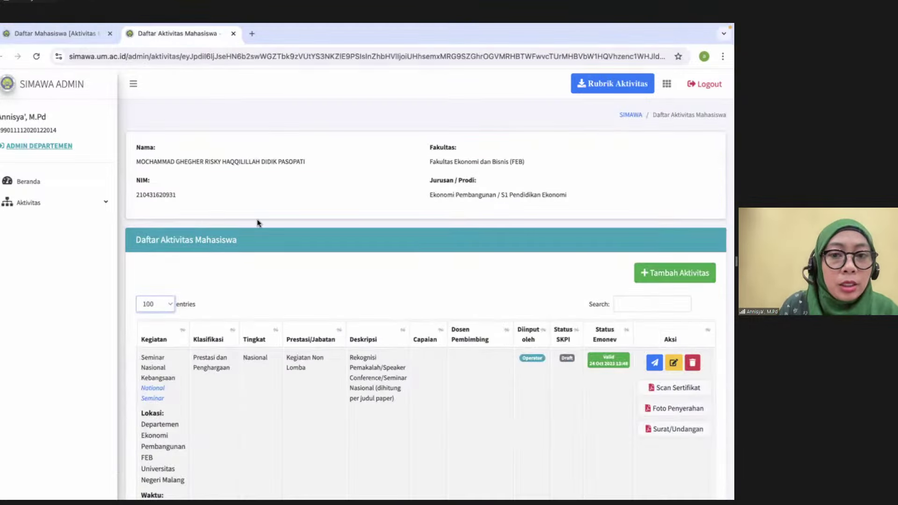
- Find the student's 2024 Outbound Mobility Tahap 2 activity at Universiti Putra Malaysia in the activity list and open it for editing
scroll(257, 223, down, 12)
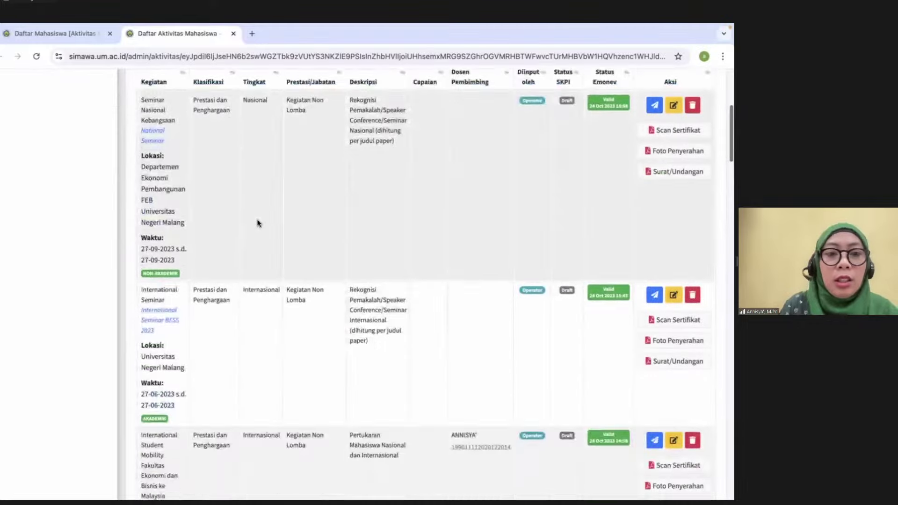
scroll(258, 223, down, 15)
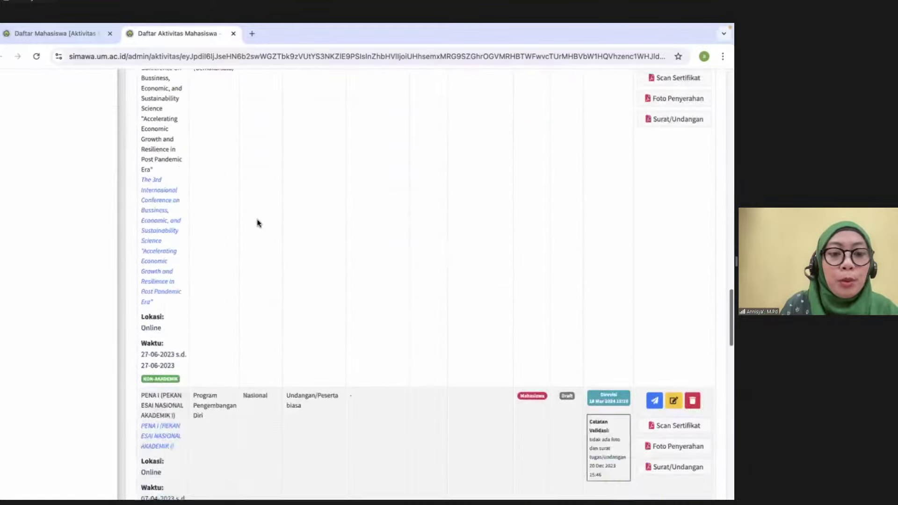
scroll(258, 223, down, 10)
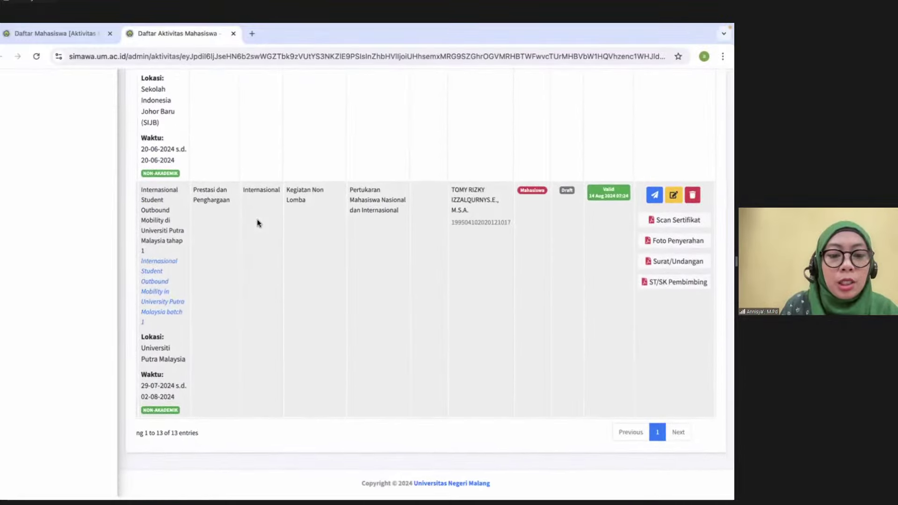
scroll(258, 223, up, 5)
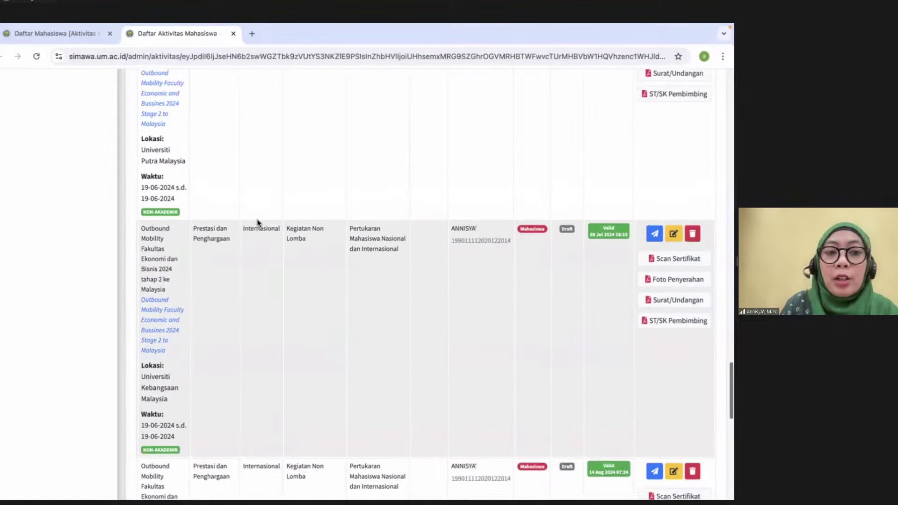
scroll(257, 223, up, 6)
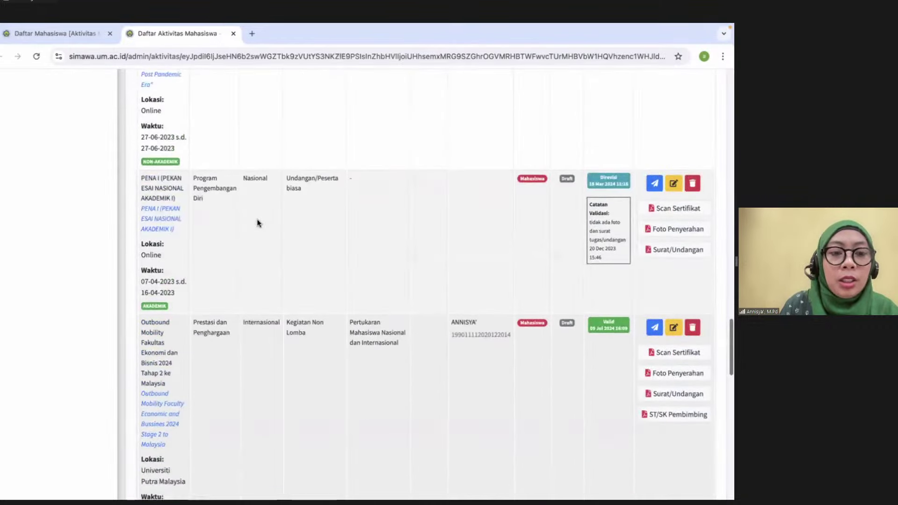
scroll(257, 223, down, 4)
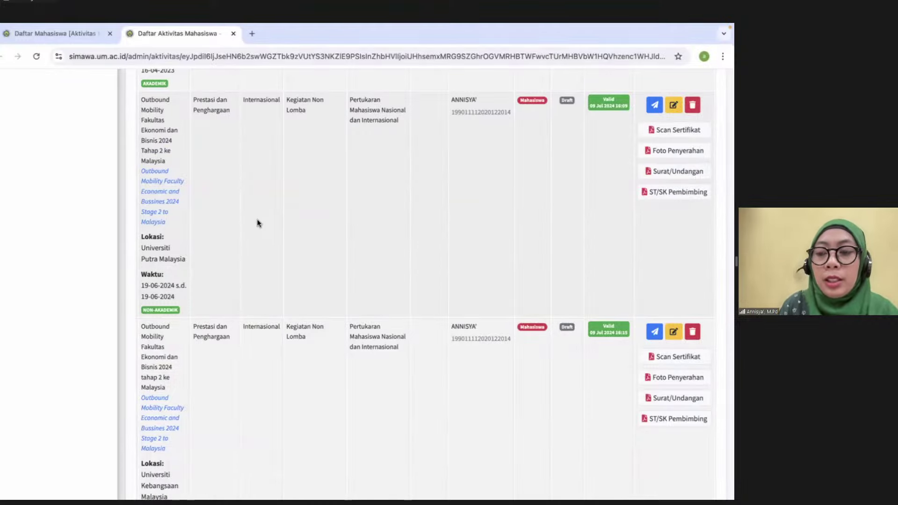
scroll(258, 223, up, 1)
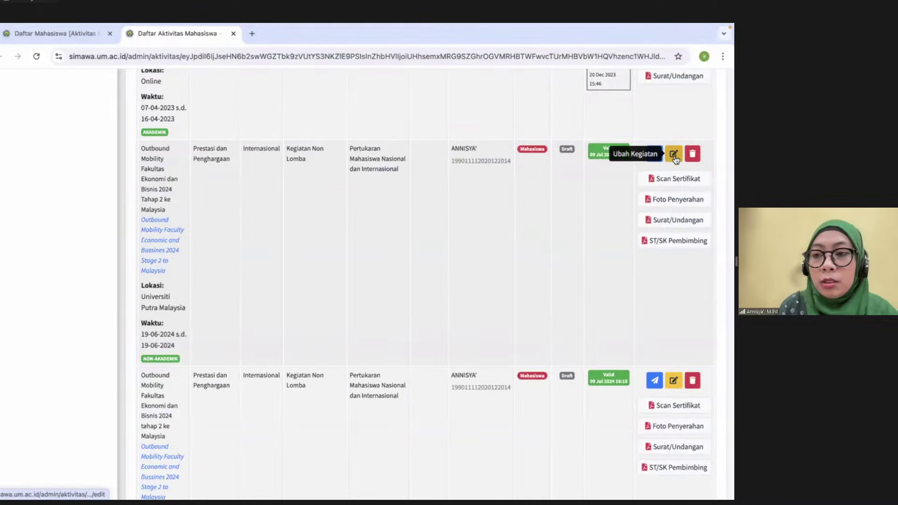
click(675, 159)
- Review the activity's supervising lecturer field and its uploaded certificate, handover photo, assignment letter and supervisor letter
scroll(410, 317, down, 7)
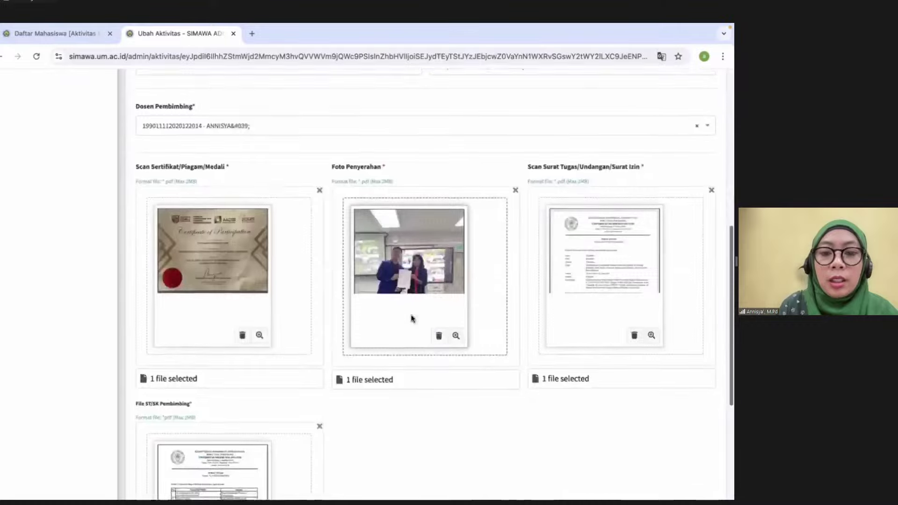
scroll(412, 318, down, 3)
scroll(412, 318, up, 4)
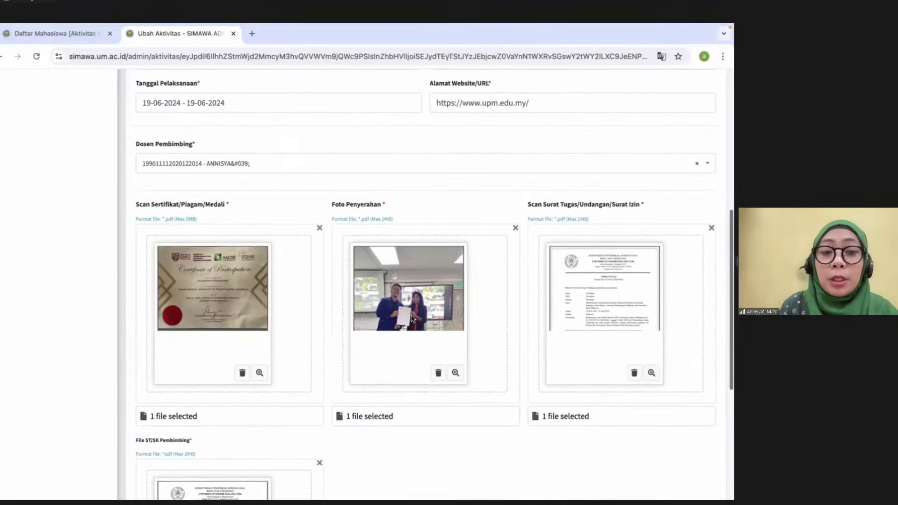
scroll(412, 318, down, 1)
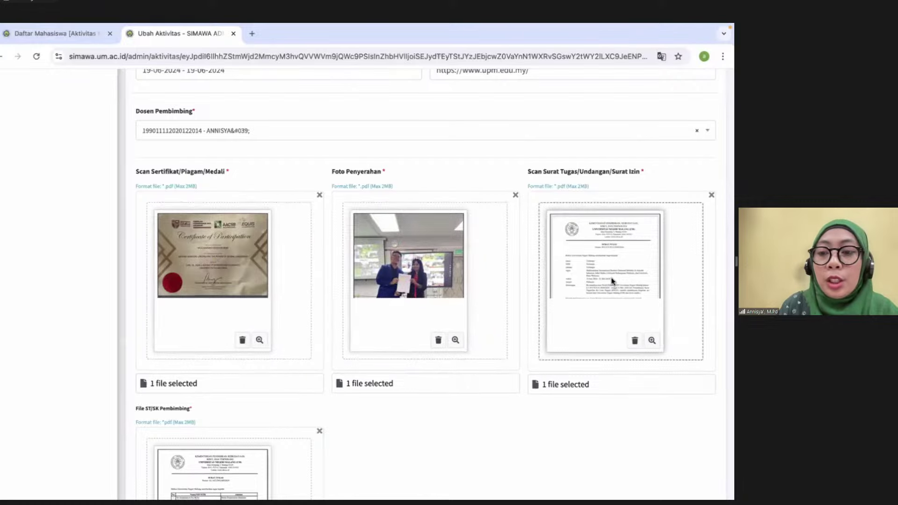
scroll(612, 280, down, 1)
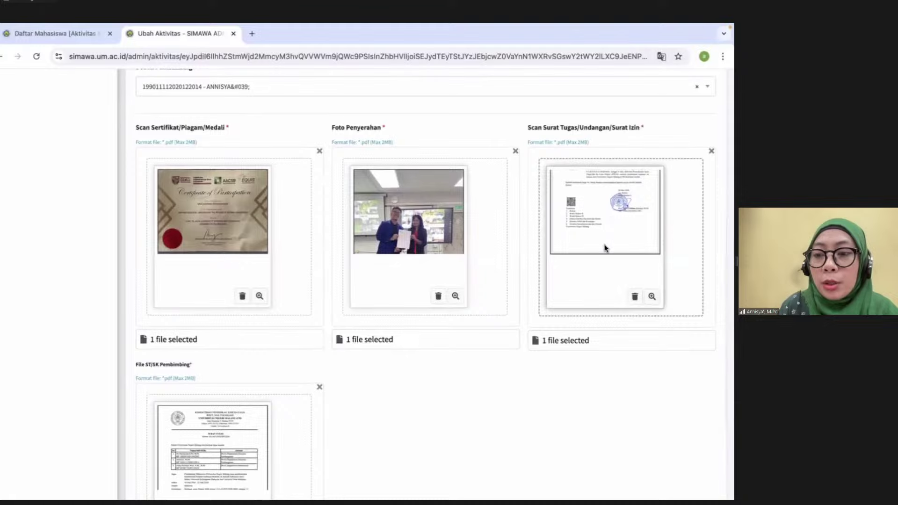
- Preview the uploaded Surat Tugas/Undangan/Surat Izin file, examine its assignment details, signature and copy list, and close the preview
scroll(603, 224, down, 1)
click(651, 274)
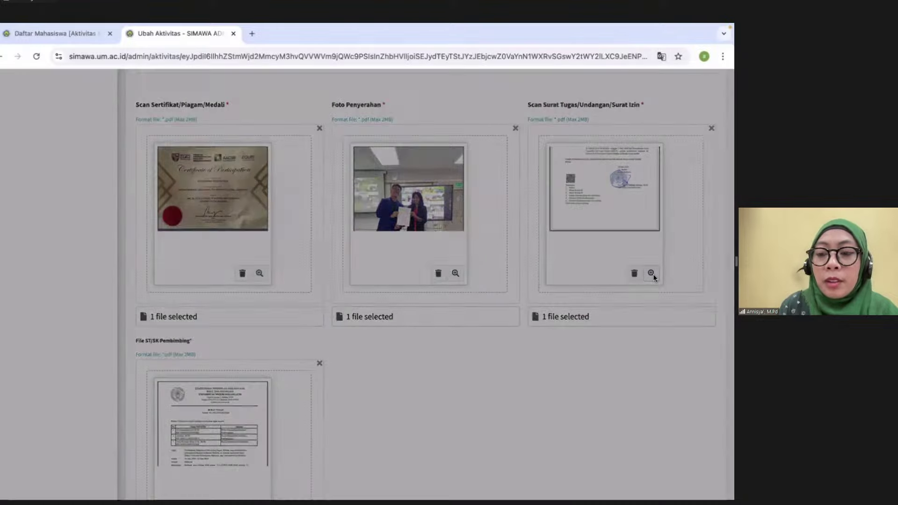
scroll(482, 275, down, 5)
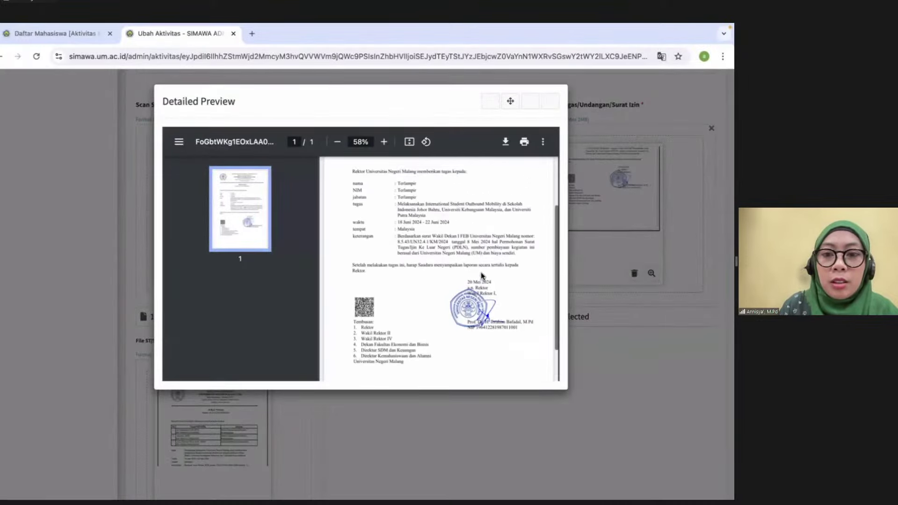
scroll(482, 276, up, 3)
scroll(482, 276, down, 4)
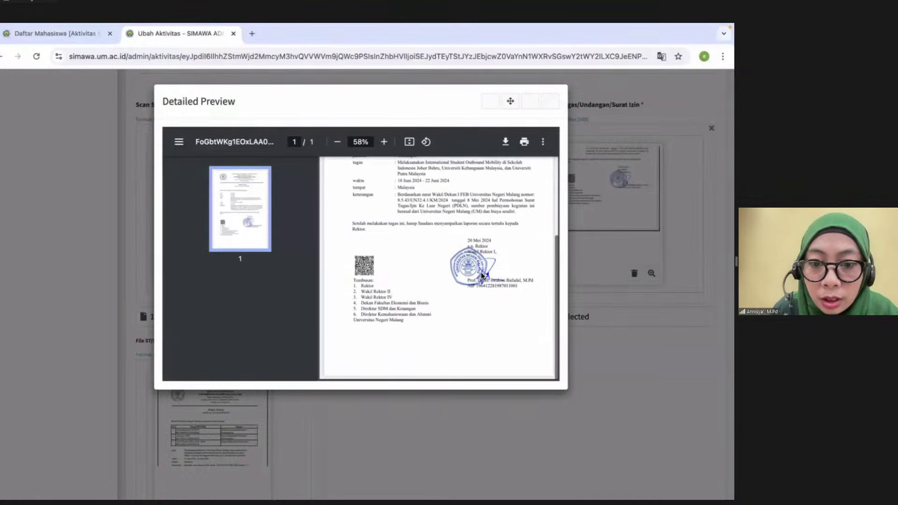
scroll(482, 276, up, 4)
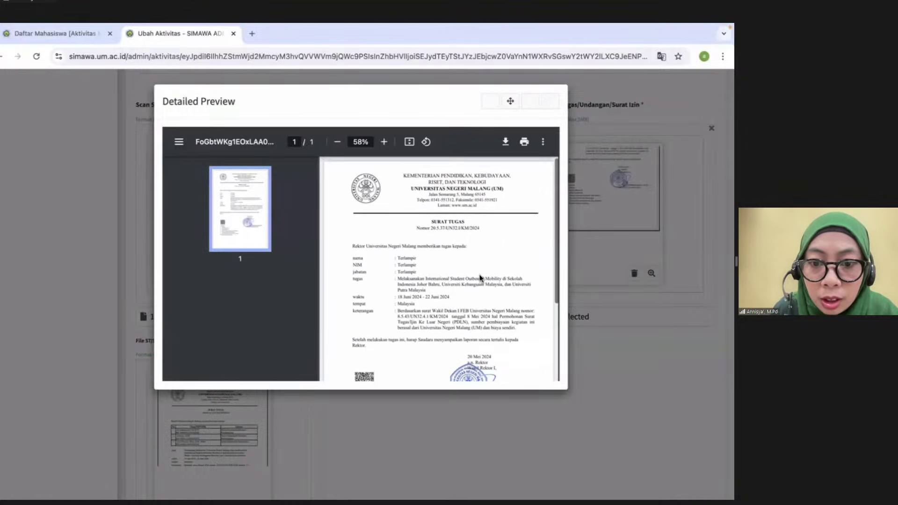
scroll(480, 278, up, 2)
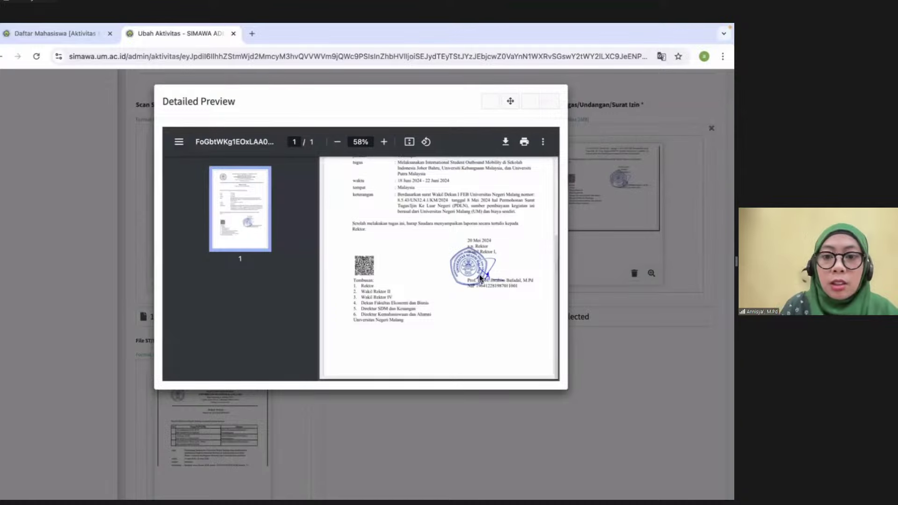
scroll(480, 277, up, 1)
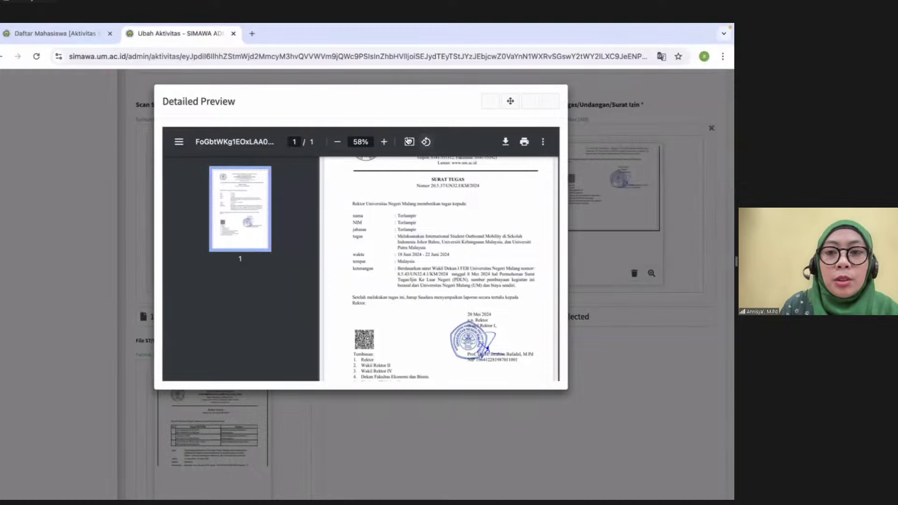
click(618, 343)
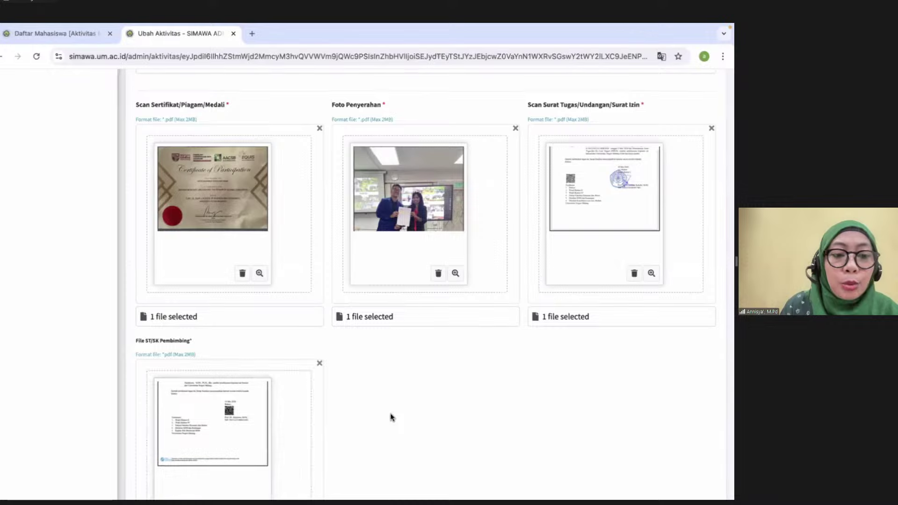
- Open a detailed preview of the File ST/SK Pembimbing, the supervising lecturers' assignment letter
scroll(391, 417, down, 3)
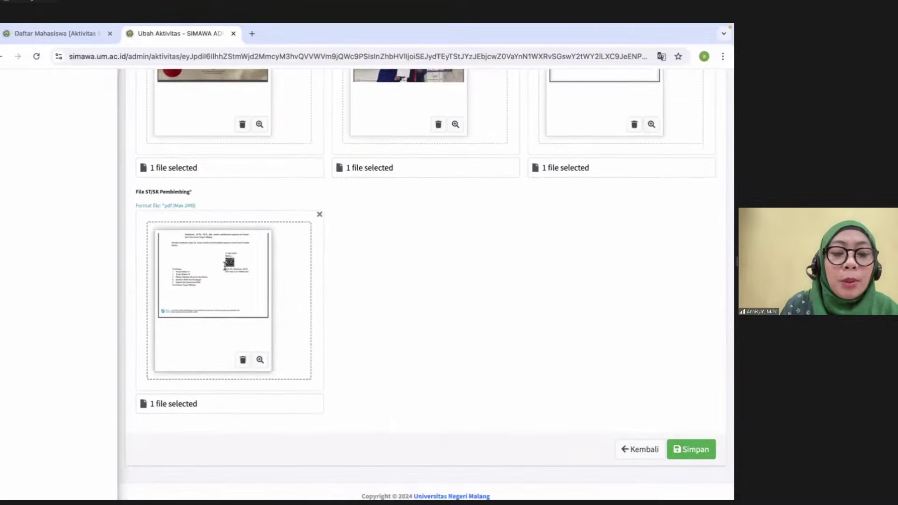
click(260, 360)
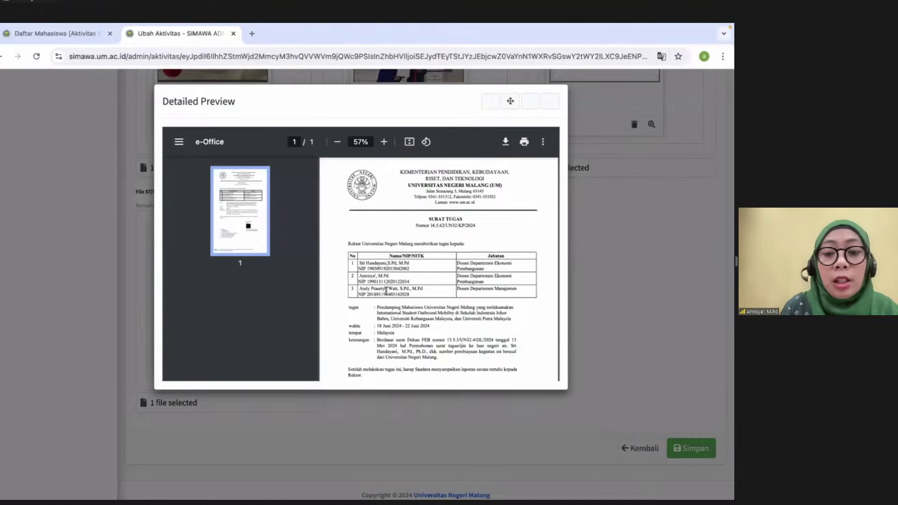
- Examine the supervising lecturers' assignment letter, close its preview, and look over the activity's uploaded files
scroll(441, 269, down, 3)
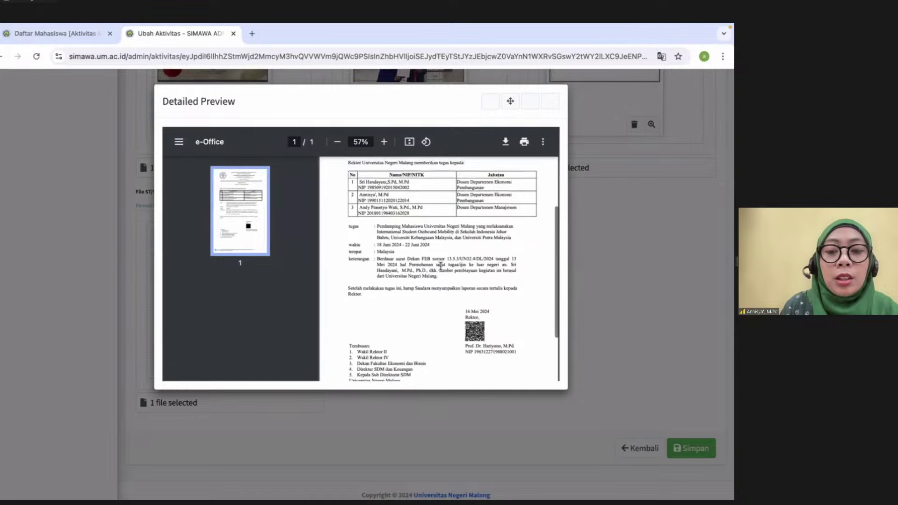
scroll(441, 266, up, 5)
click(614, 262)
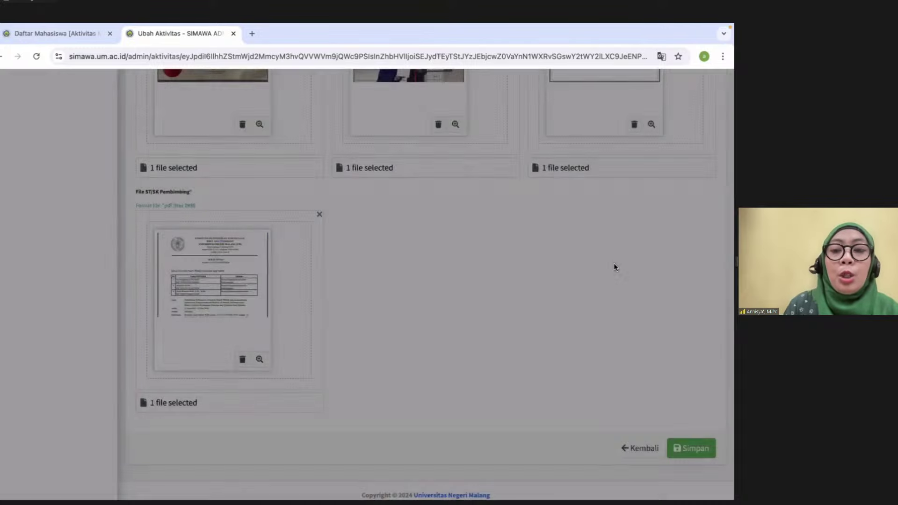
scroll(540, 249, up, 3)
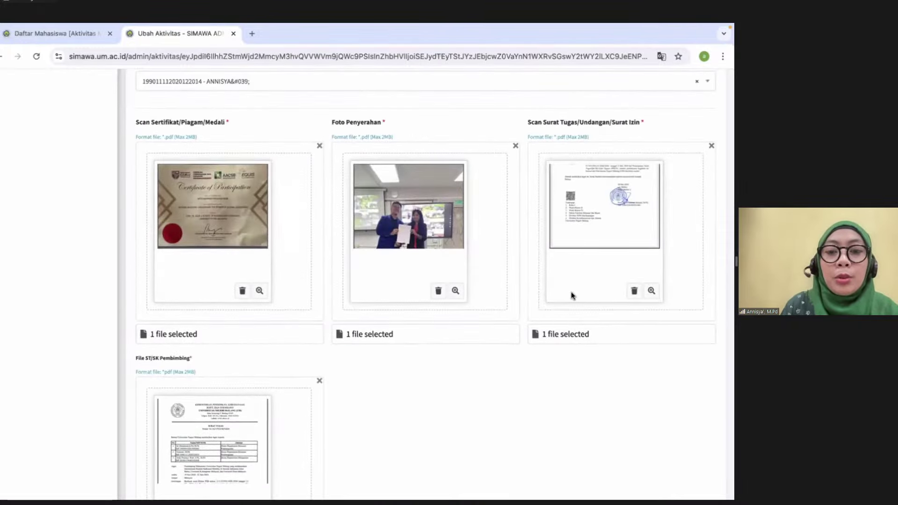
scroll(397, 426, down, 1)
scroll(398, 426, up, 1)
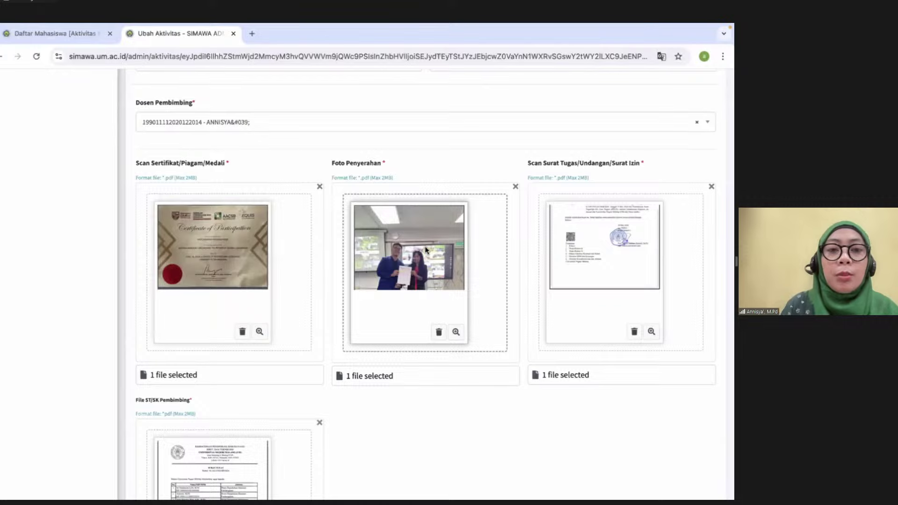
scroll(433, 411, down, 2)
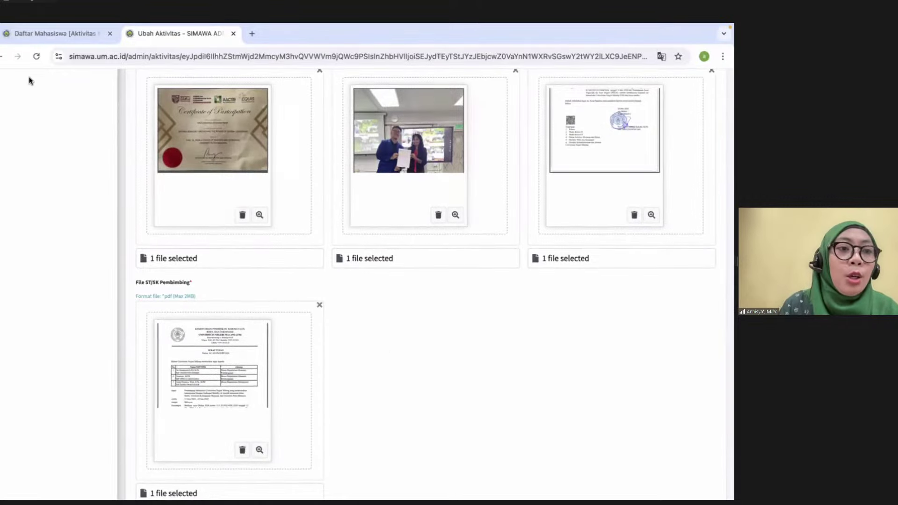
- Return to the activity list and open the Internasional Student Outbound Mobility di Universiti Putra Malaysia tahap 1 activity for editing
click(2, 56)
scroll(258, 248, down, 5)
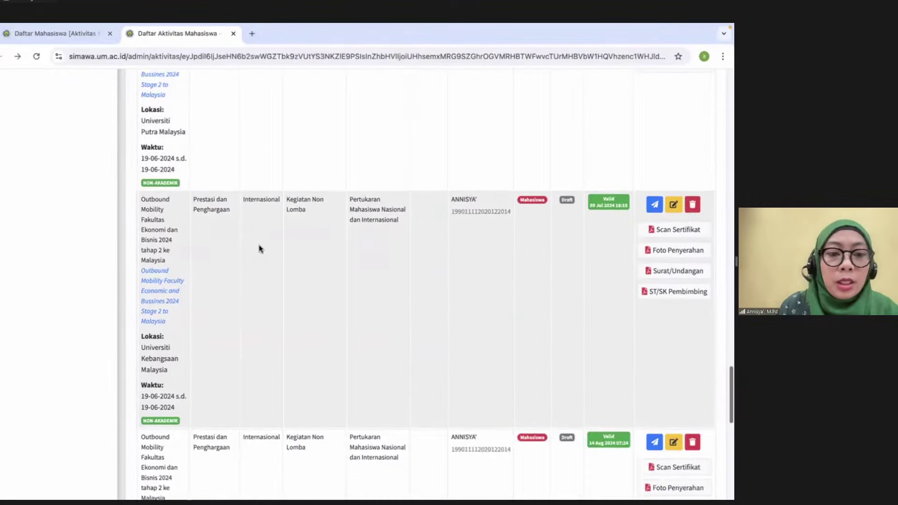
scroll(261, 248, down, 1)
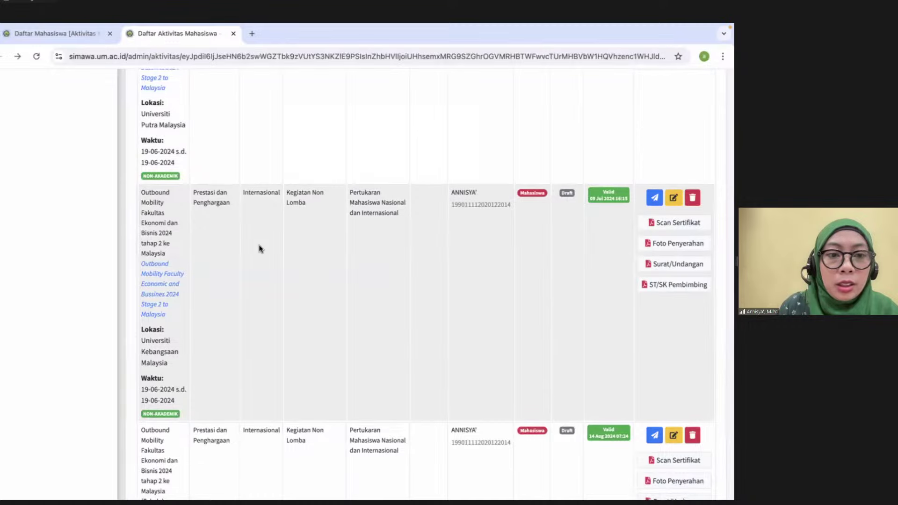
scroll(260, 248, down, 5)
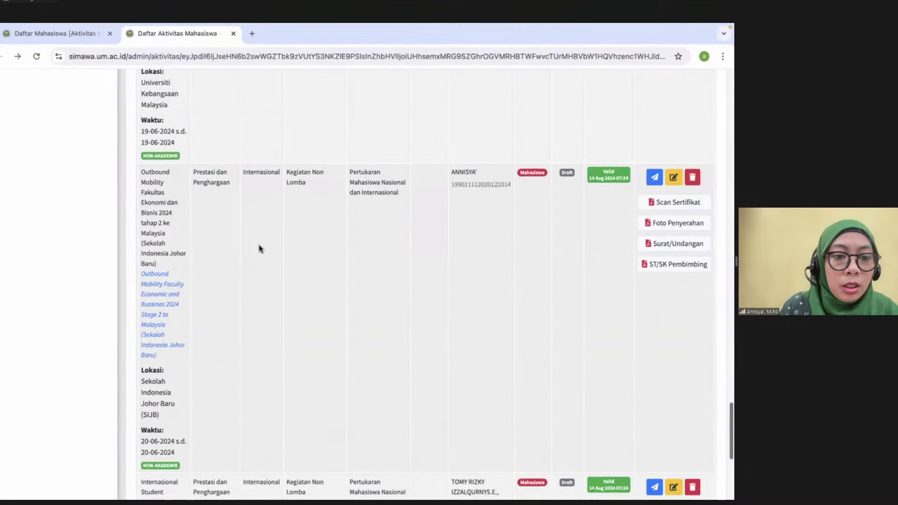
scroll(261, 248, down, 5)
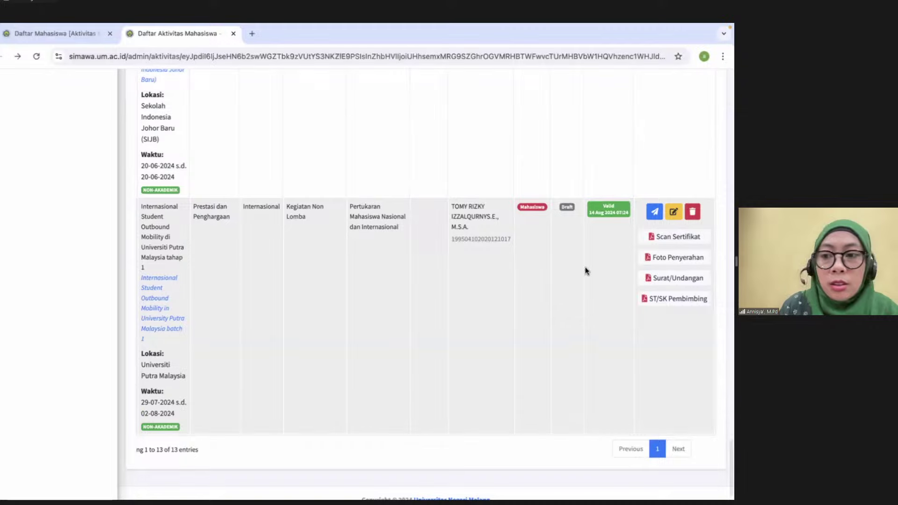
click(676, 214)
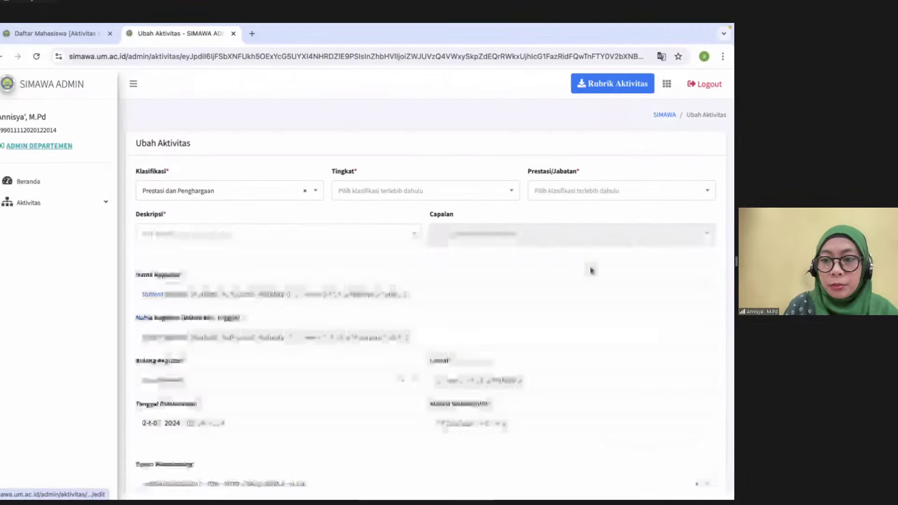
- Review the tahap 1 activity's uploaded certificate, handover photo, assignment letter and File ST/SK Pembimbing
scroll(435, 386, down, 10)
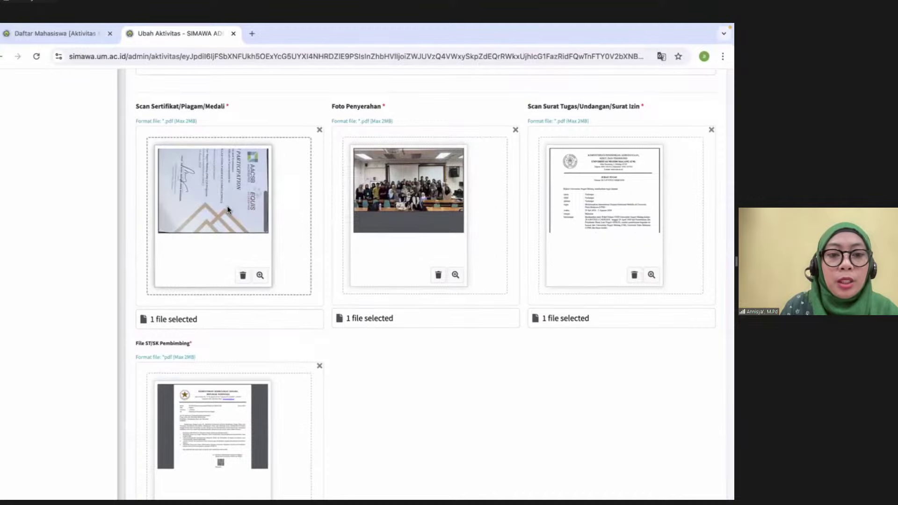
scroll(227, 206, down, 2)
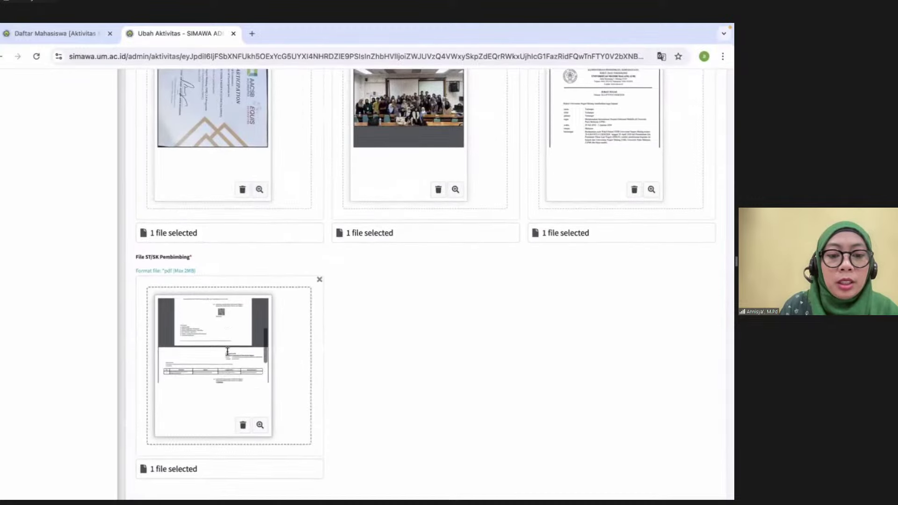
scroll(226, 351, down, 1)
scroll(409, 312, up, 3)
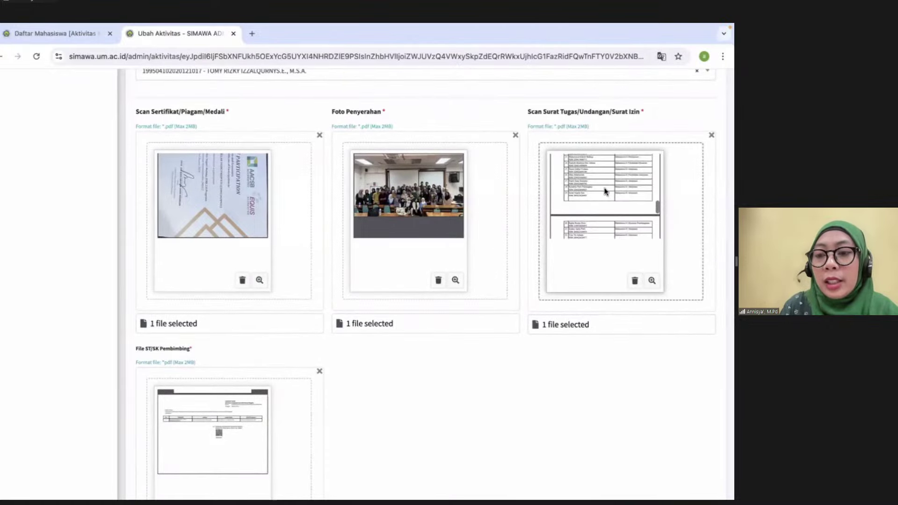
- Preview the Surat Tugas/Undangan/Surat Izin file, examine its assignment details and attached student list through the final page, and close the preview
click(651, 280)
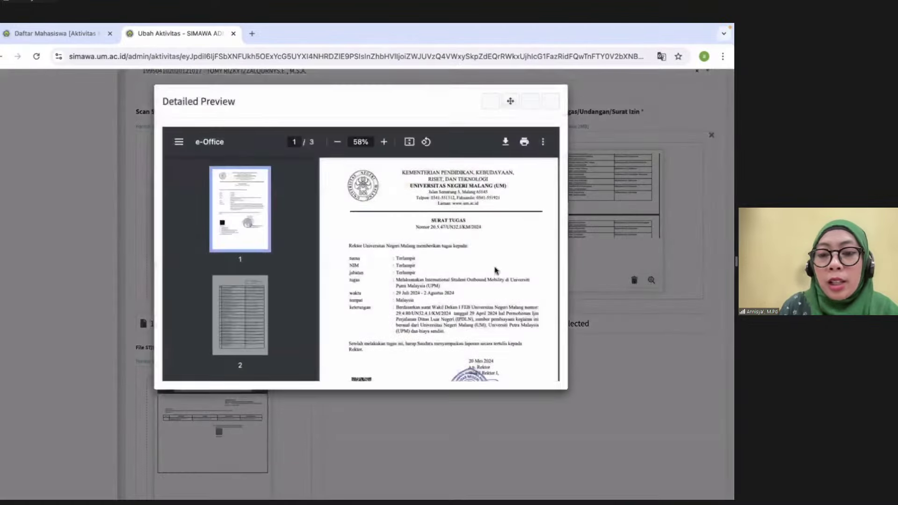
scroll(402, 279, down, 8)
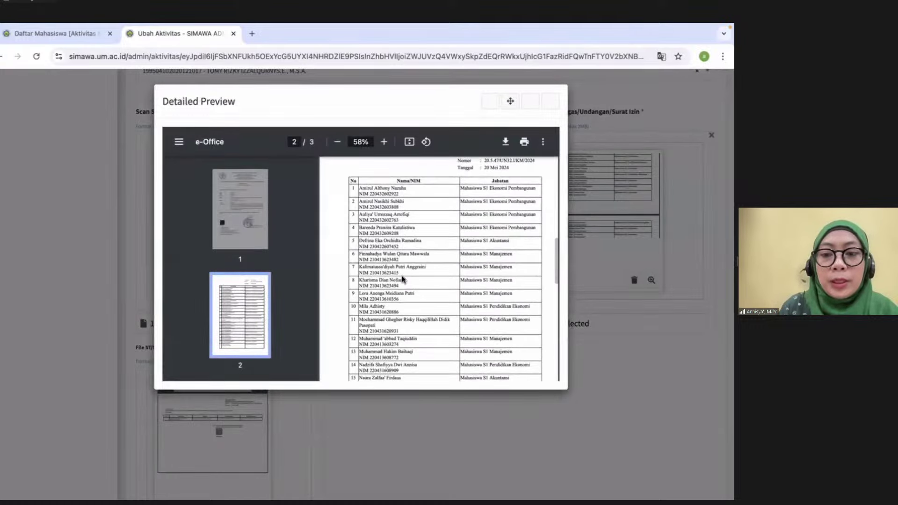
scroll(388, 286, down, 4)
scroll(388, 289, down, 10)
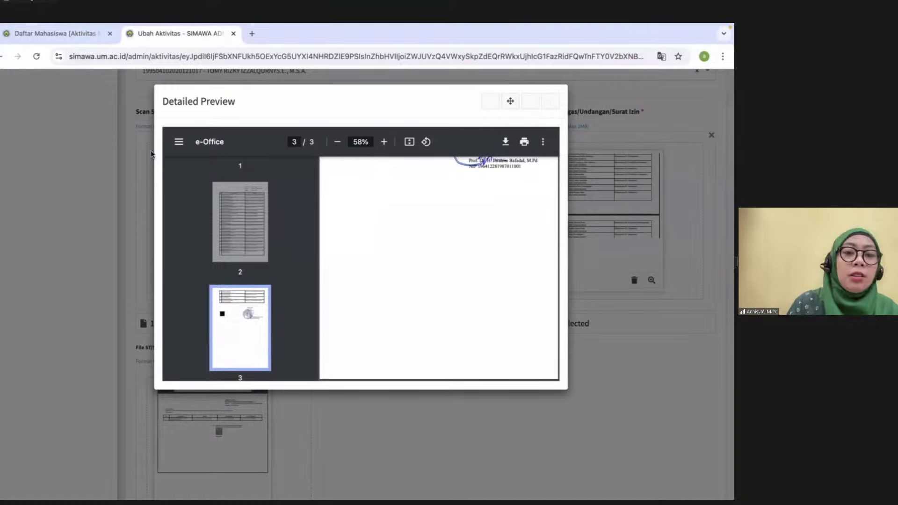
click(603, 368)
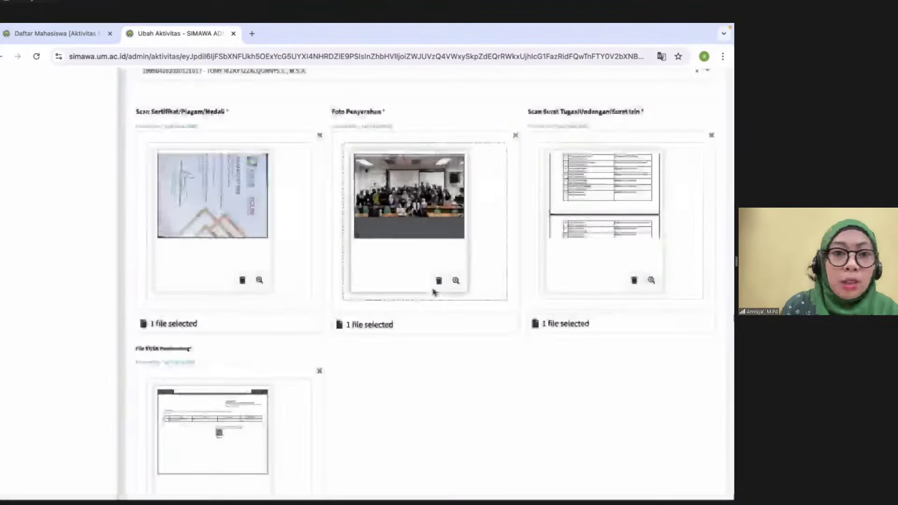
- Return to the activity list, check the validation note on PENA I (Pekan Esai Nasional Akademik I), and open that activity for editing
scroll(433, 291, up, 9)
click(5, 60)
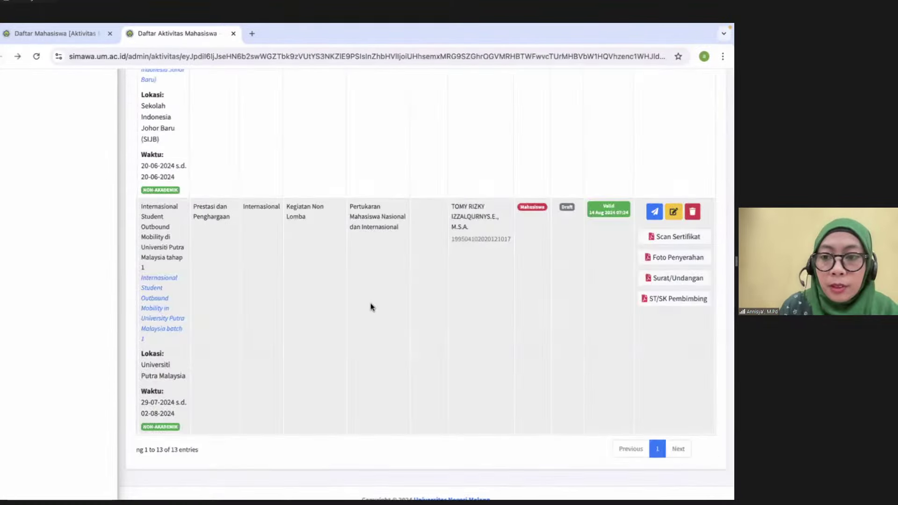
scroll(581, 269, up, 10)
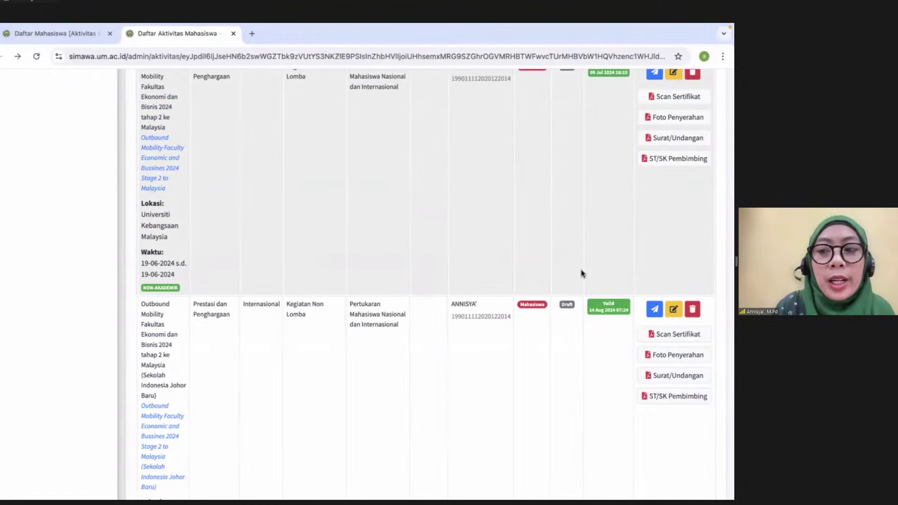
scroll(581, 273, up, 6)
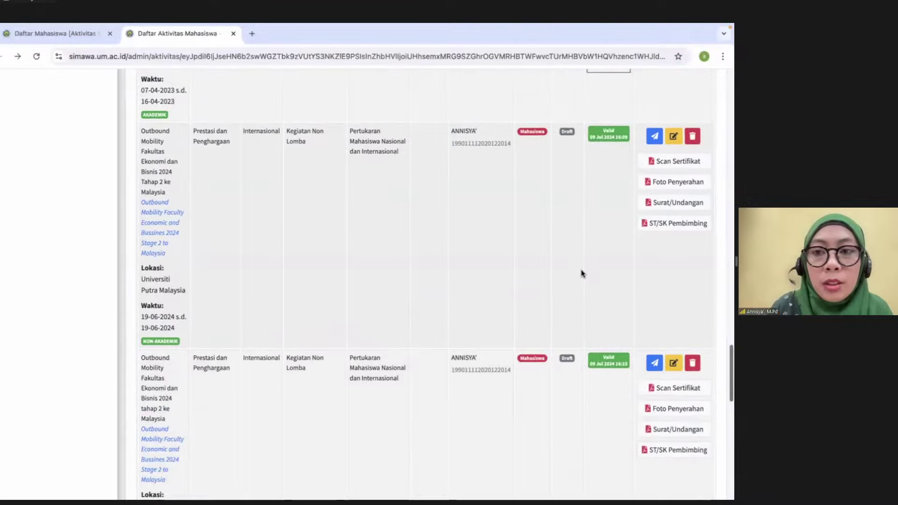
scroll(581, 270, up, 4)
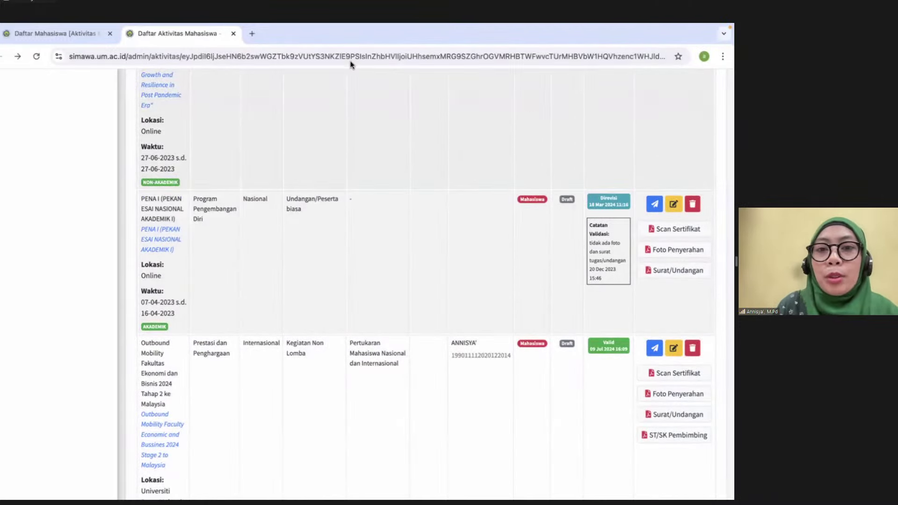
scroll(503, 349, up, 1)
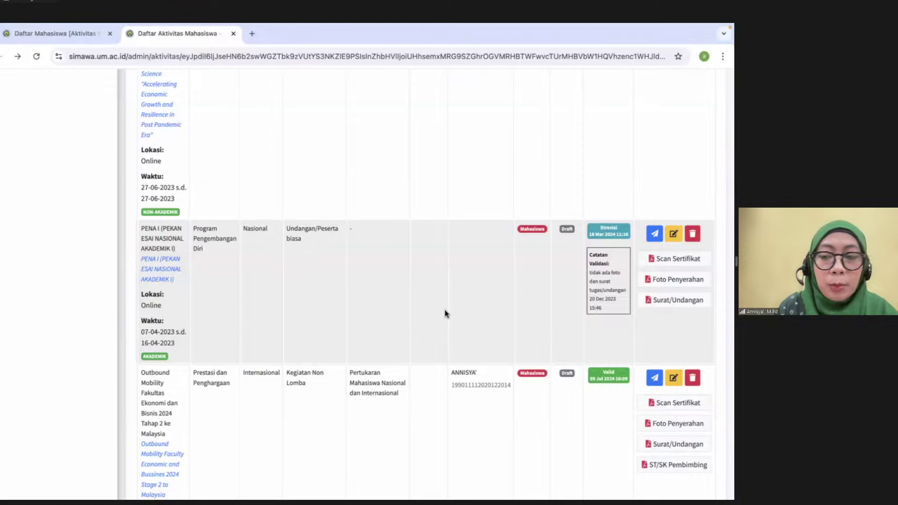
scroll(445, 310, down, 1)
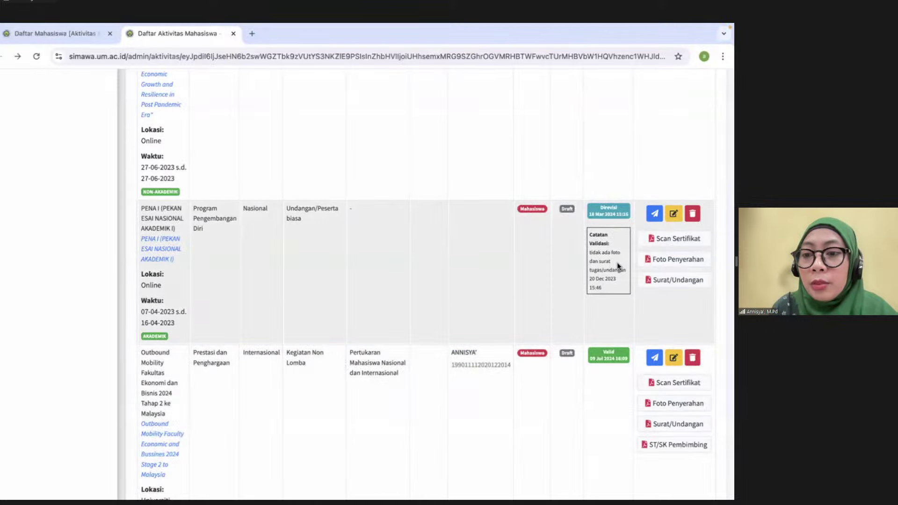
click(673, 215)
- Examine the PENA I activity's uploaded certificate, Foto Penyerahan file and Surat Tugas/Undangan/Surat Izin file against the validation note
scroll(487, 319, down, 4)
scroll(487, 319, down, 2)
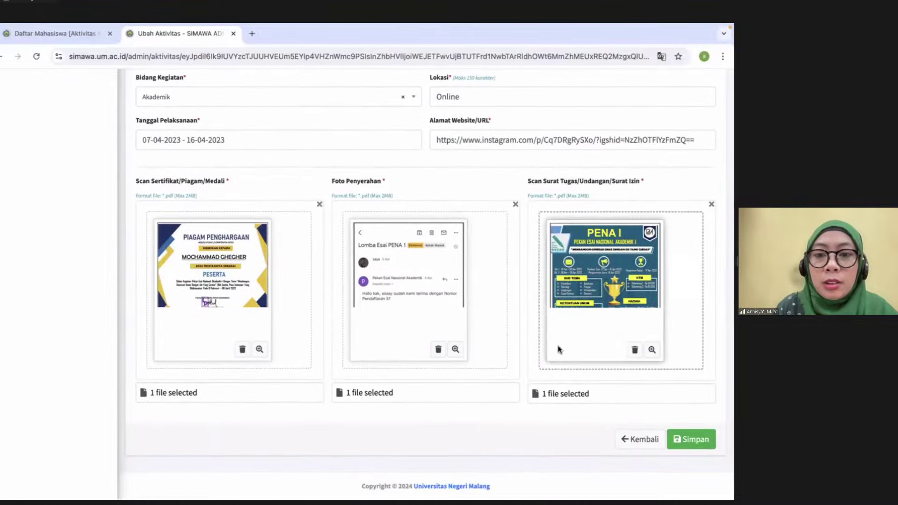
scroll(405, 264, down, 2)
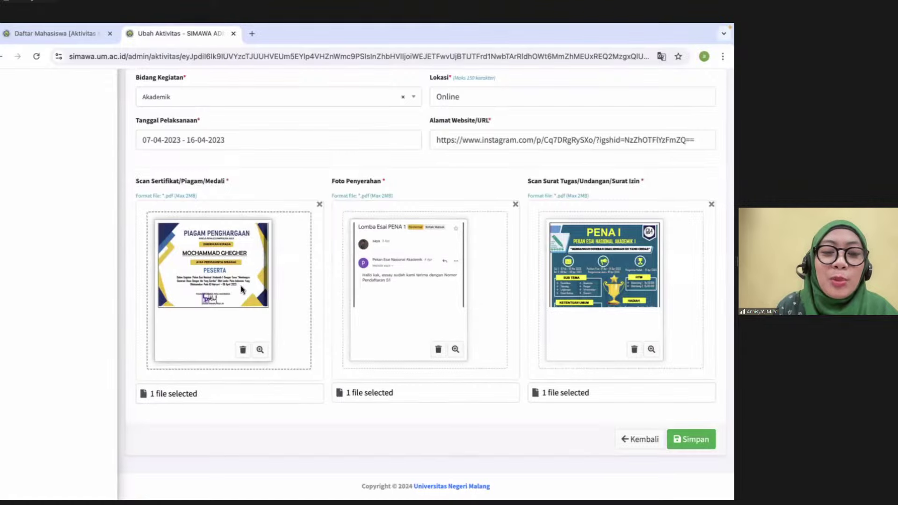
scroll(392, 286, up, 2)
scroll(392, 287, up, 2)
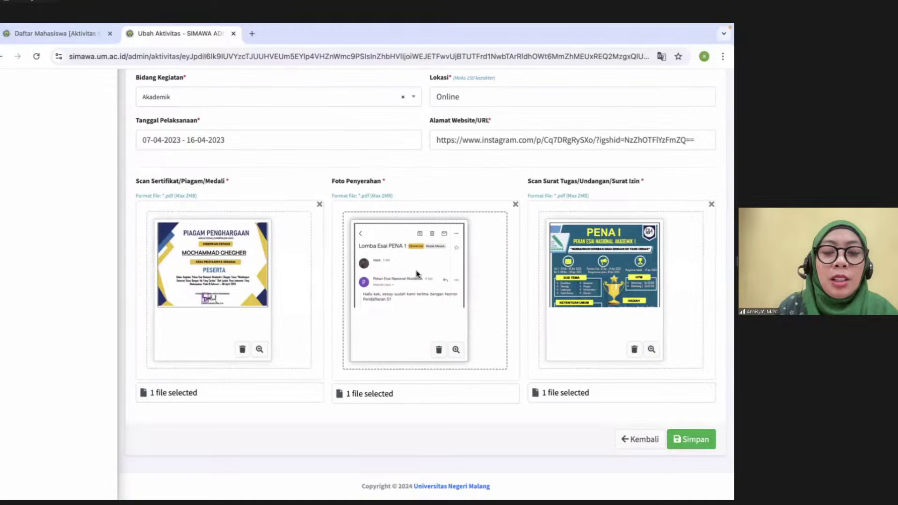
scroll(416, 272, down, 2)
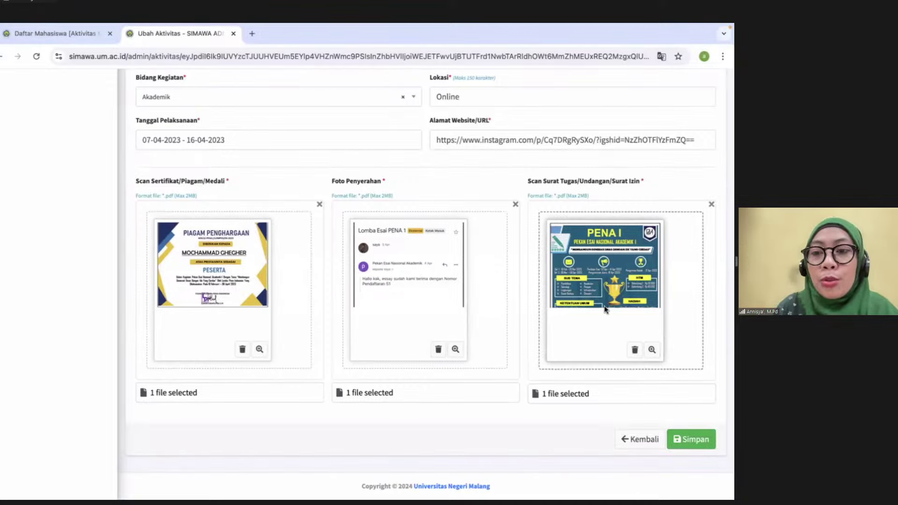
scroll(576, 270, down, 5)
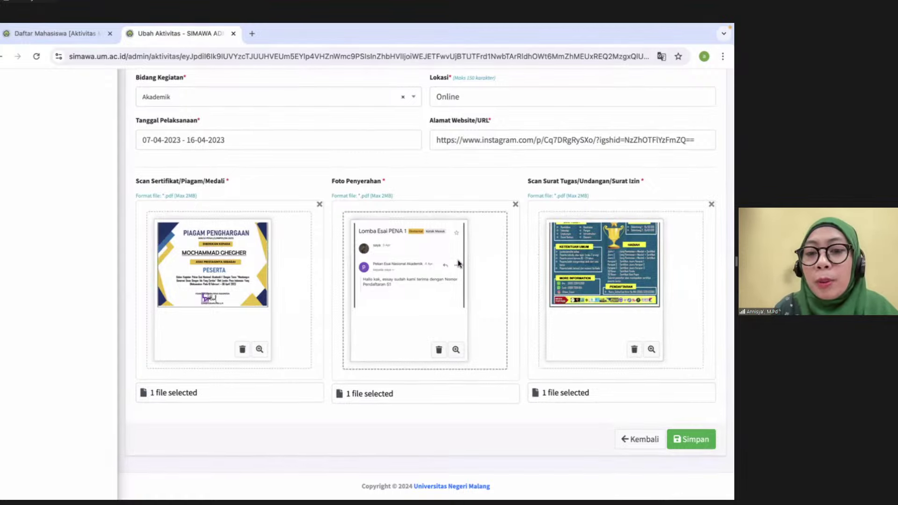
scroll(434, 267, down, 2)
scroll(434, 267, down, 3)
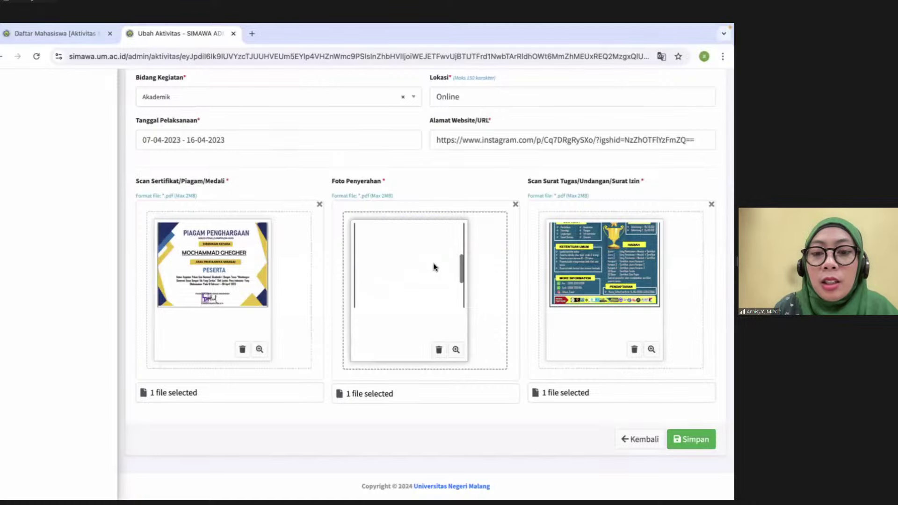